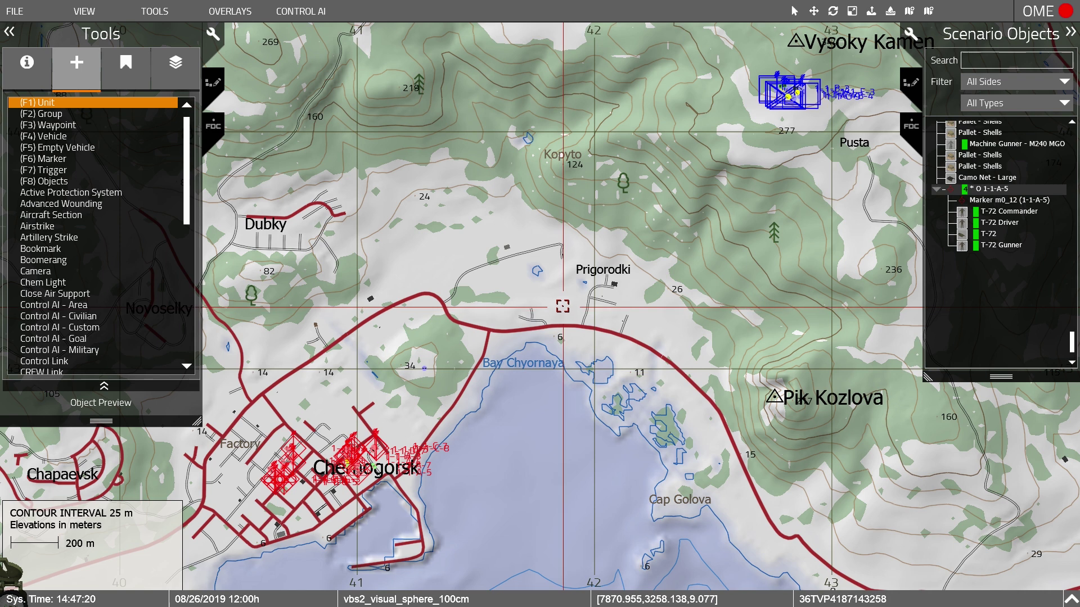
Step: Switch from the editor's Tools panel to the Fire Direction Center with its empty gunlines list
click(214, 130)
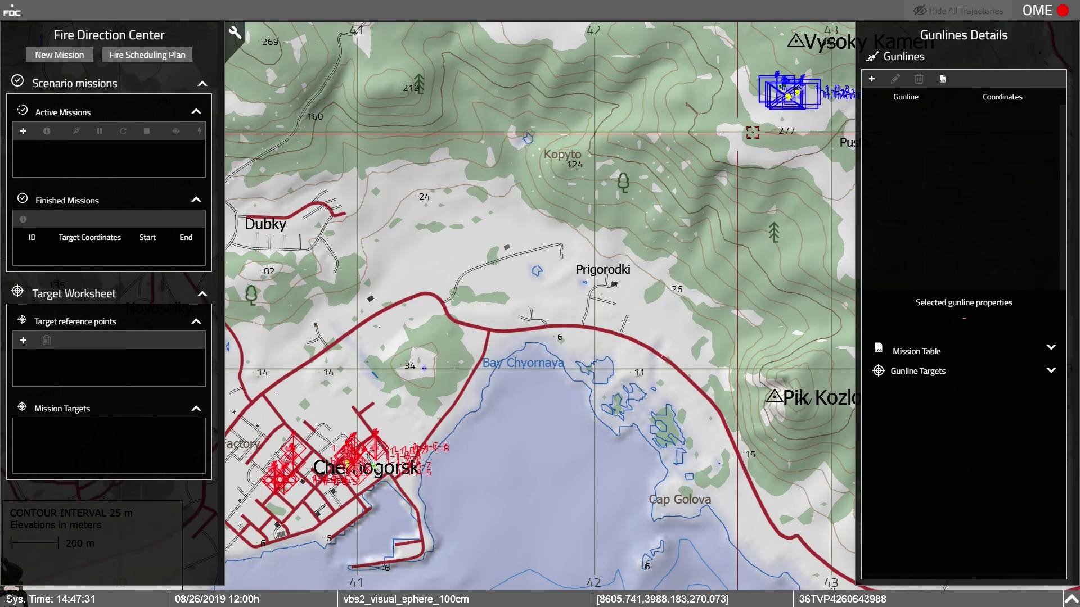
Step: Add a new gunline named Thunder and set its location on the map
click(871, 79)
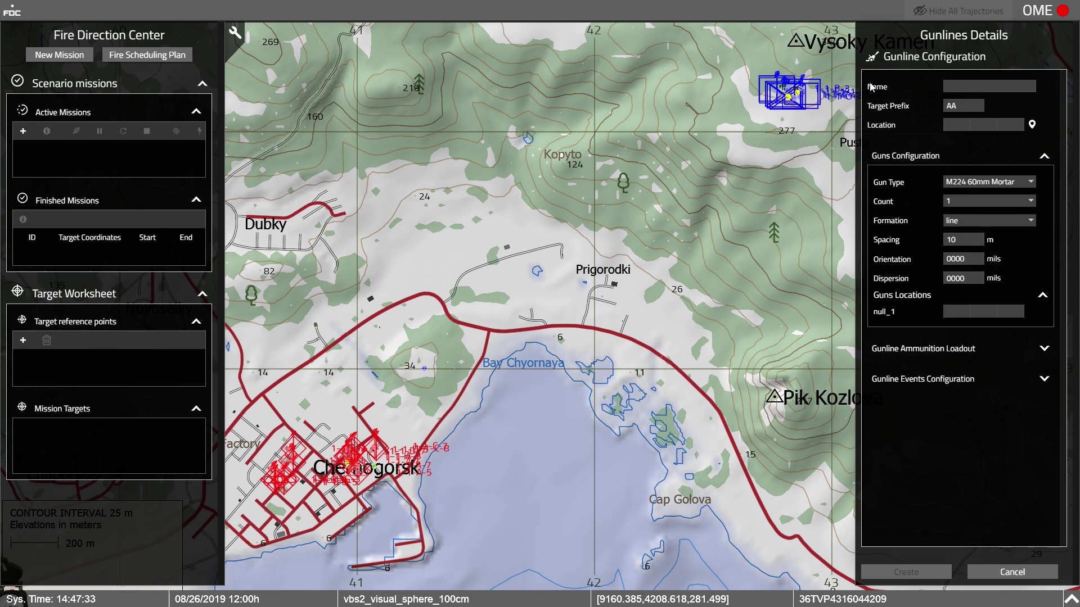
text(Thunder)
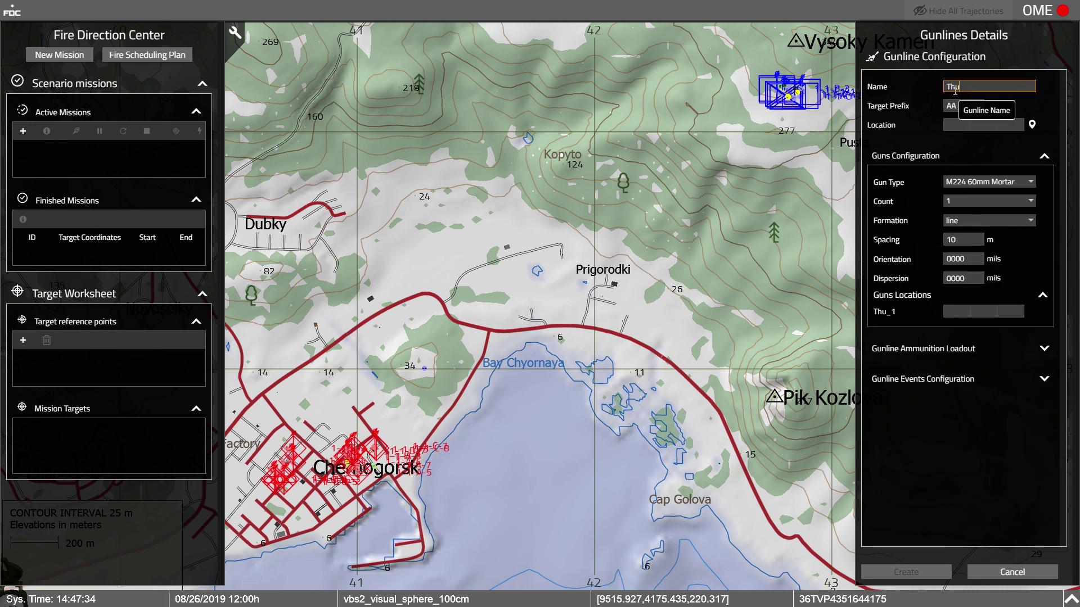
click(1033, 124)
scroll(812, 81, up, 5)
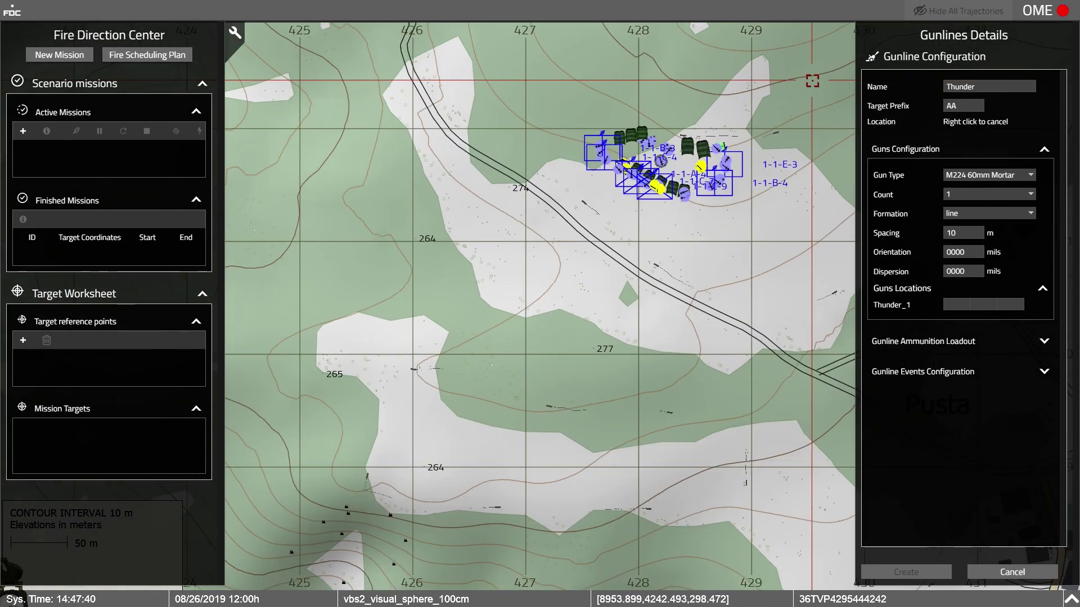
scroll(812, 81, up, 2)
click(562, 227)
Step: Set the gun type to M777 155mm howitzer, the count to 6 and the formation to custom
click(998, 182)
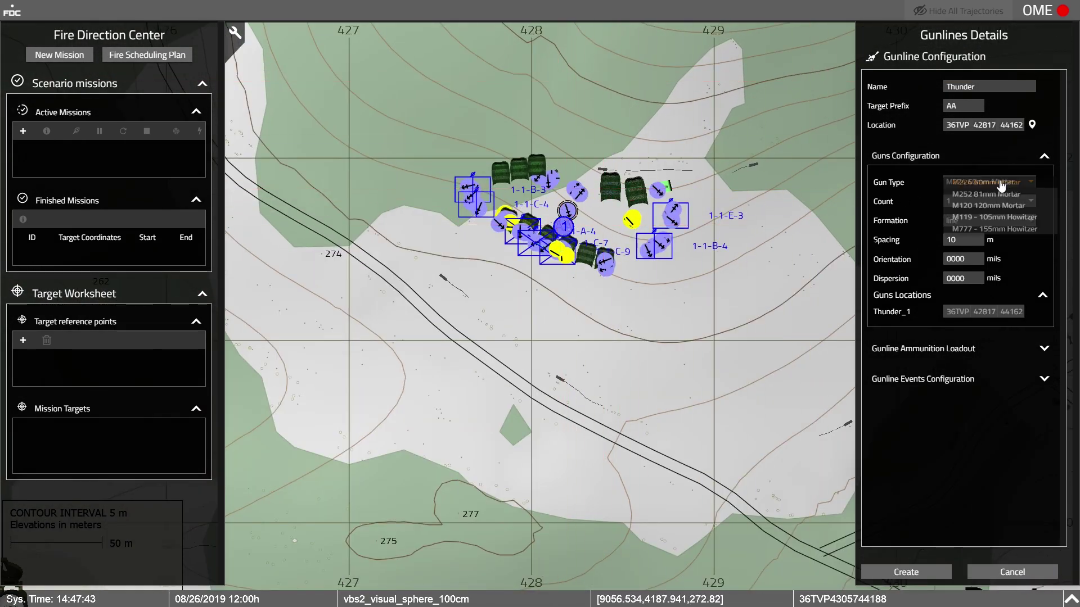
click(1015, 232)
click(1024, 203)
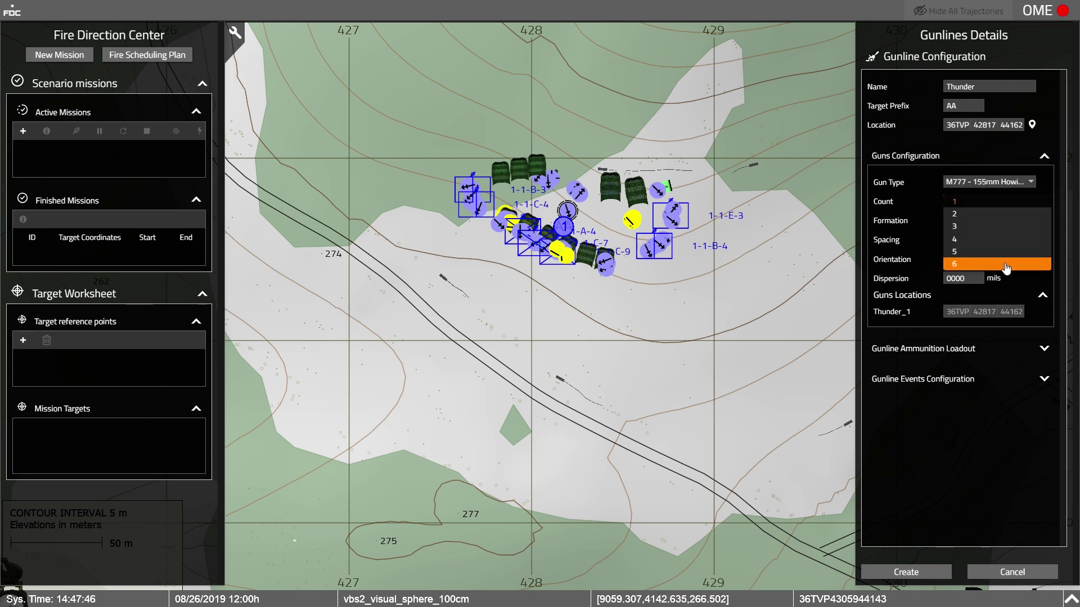
click(1007, 264)
click(1019, 226)
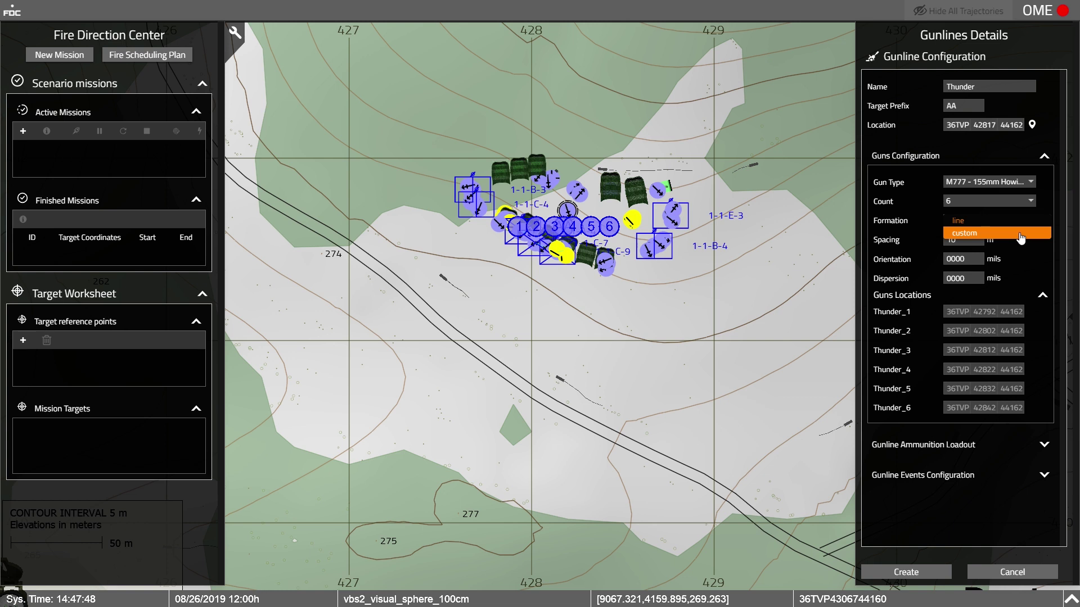
click(1021, 235)
Step: Position guns Thunder_1 to Thunder_6 one by one along a staggered diagonal line
click(1033, 273)
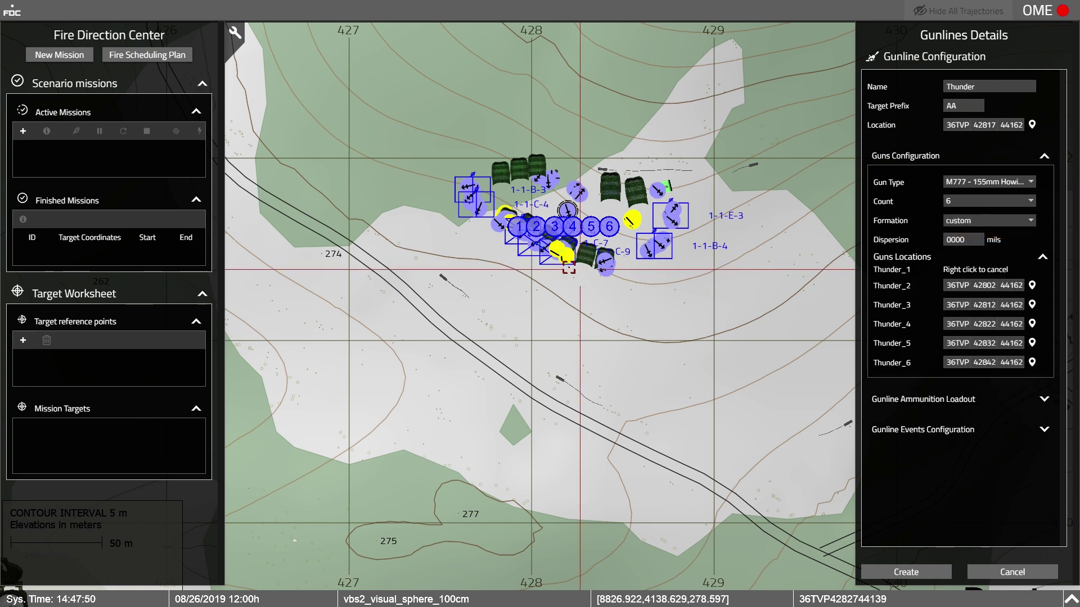
click(502, 226)
click(1032, 293)
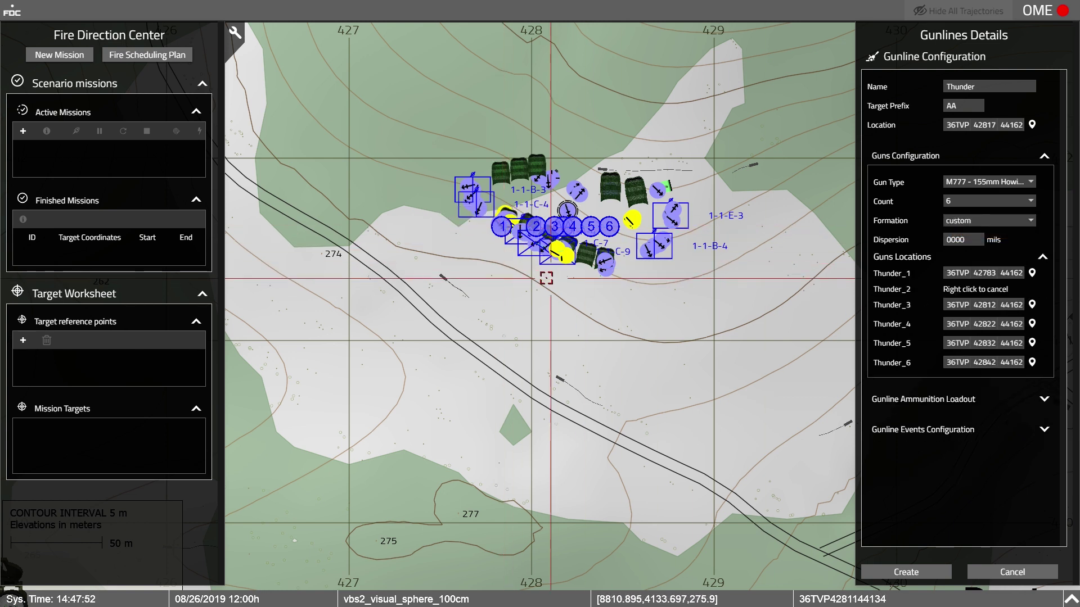
click(519, 237)
click(1033, 311)
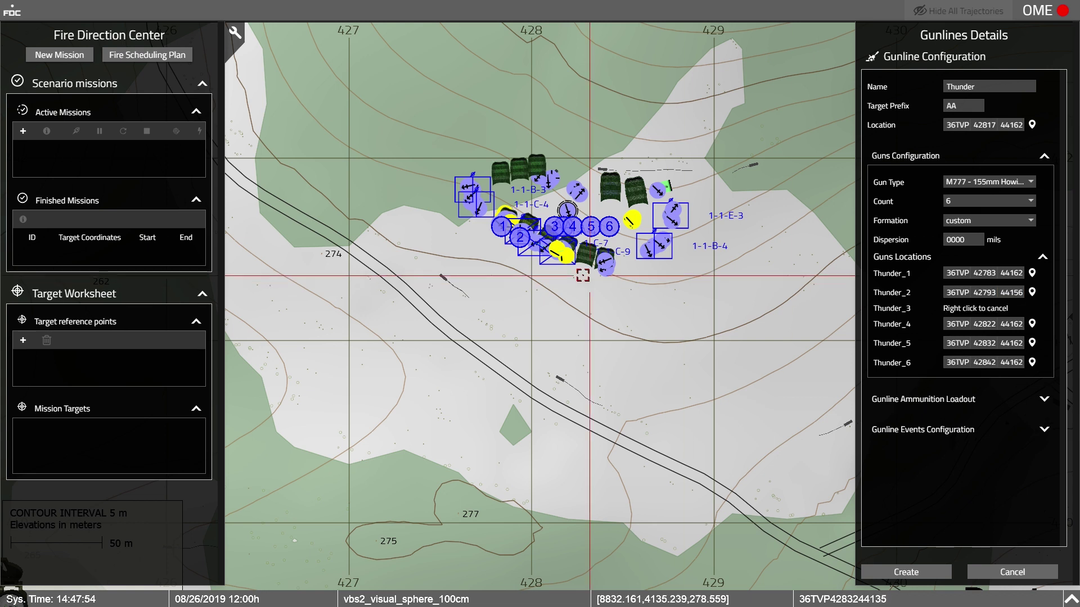
click(539, 248)
click(1032, 331)
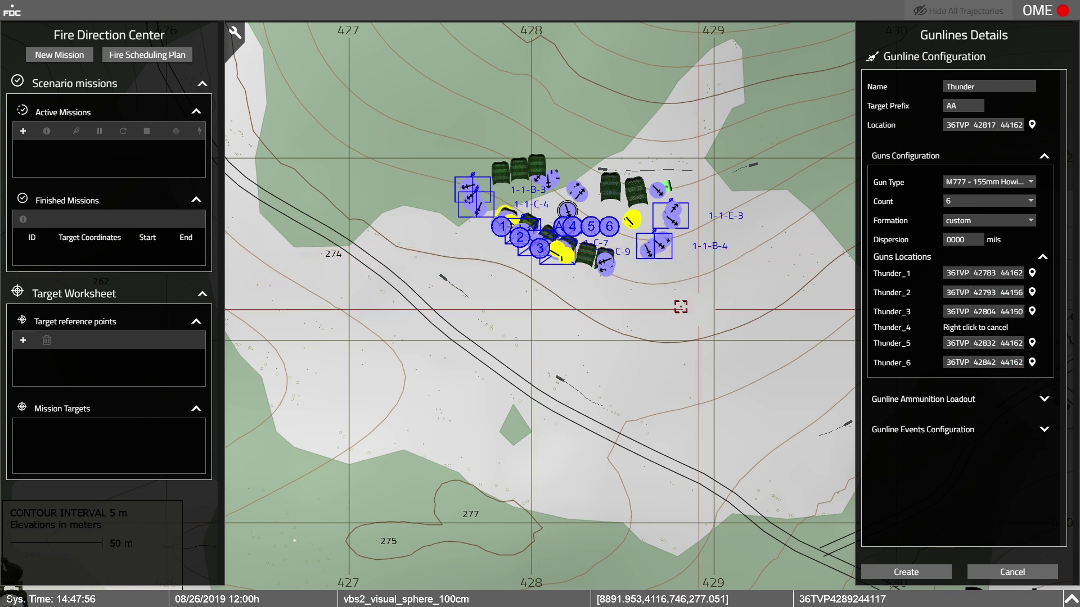
click(558, 260)
click(1033, 350)
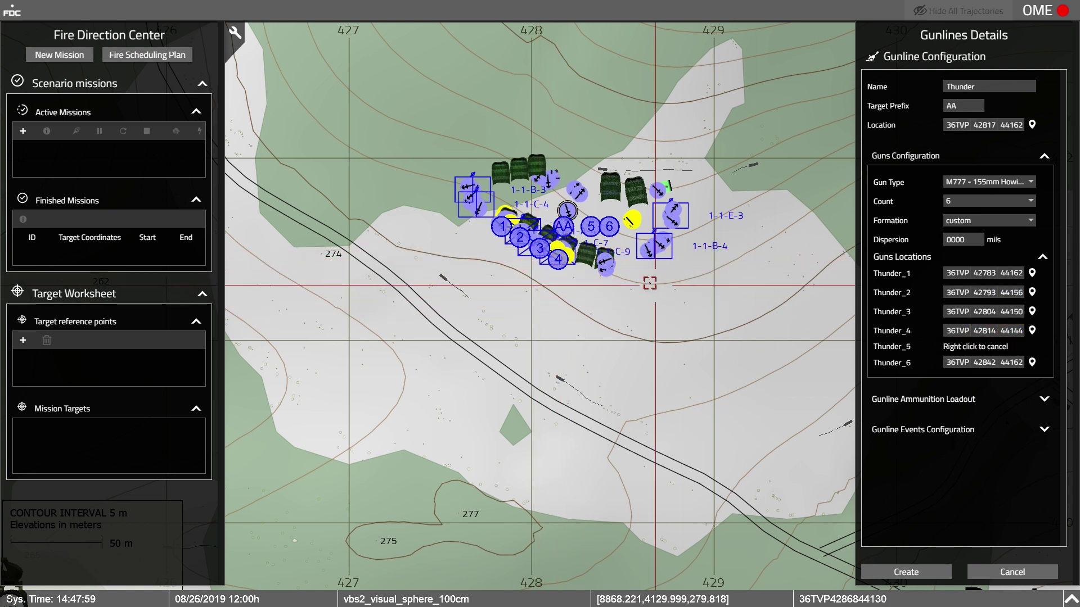
click(583, 265)
click(1033, 369)
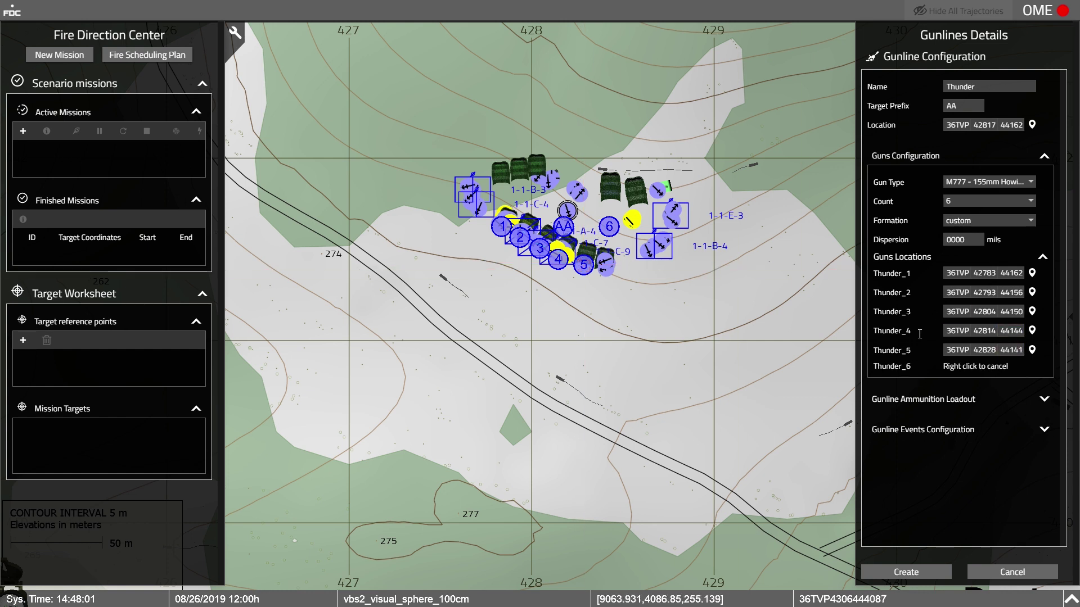
click(602, 270)
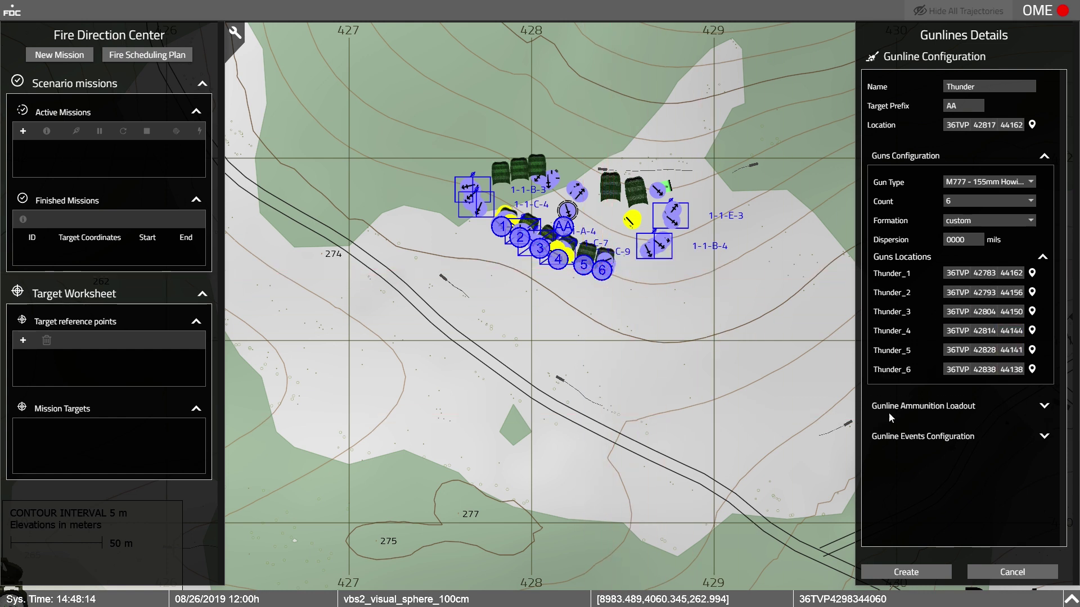
Step: Raise the Thunder gunline's loadout to 200 smoke and 300 illumination rounds
click(1044, 405)
click(1002, 454)
click(1001, 478)
click(1002, 478)
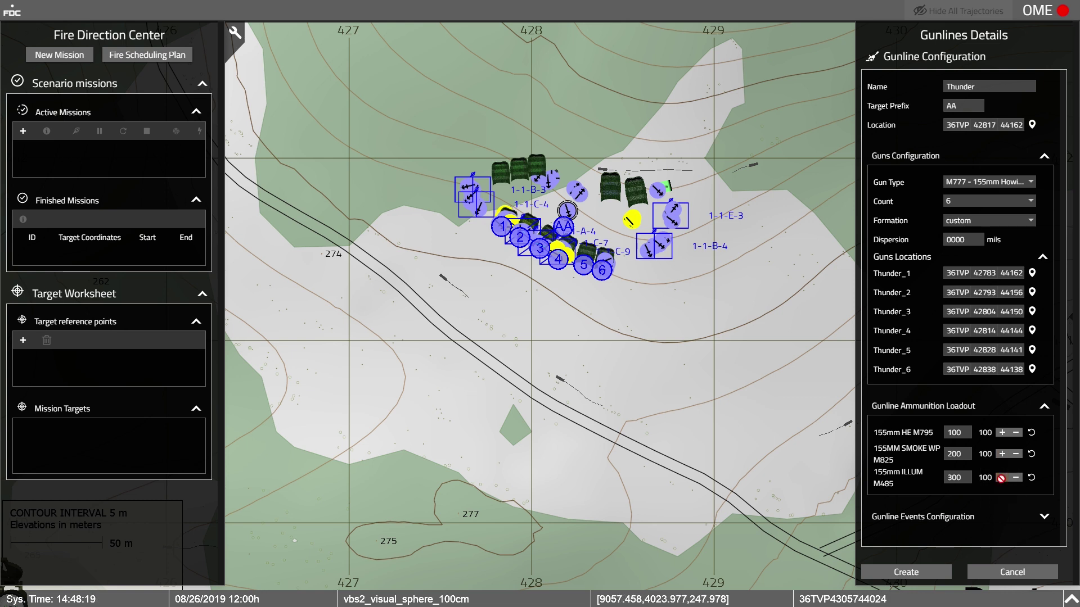
Step: Review the Events Configuration timing settings and create the Thunder gunline
click(1044, 518)
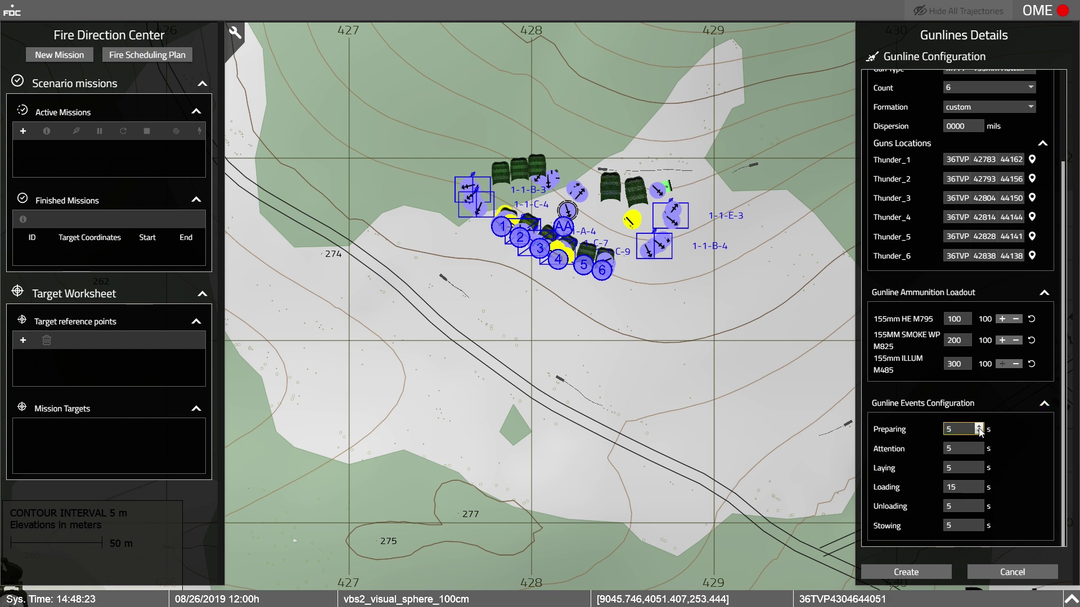
click(971, 447)
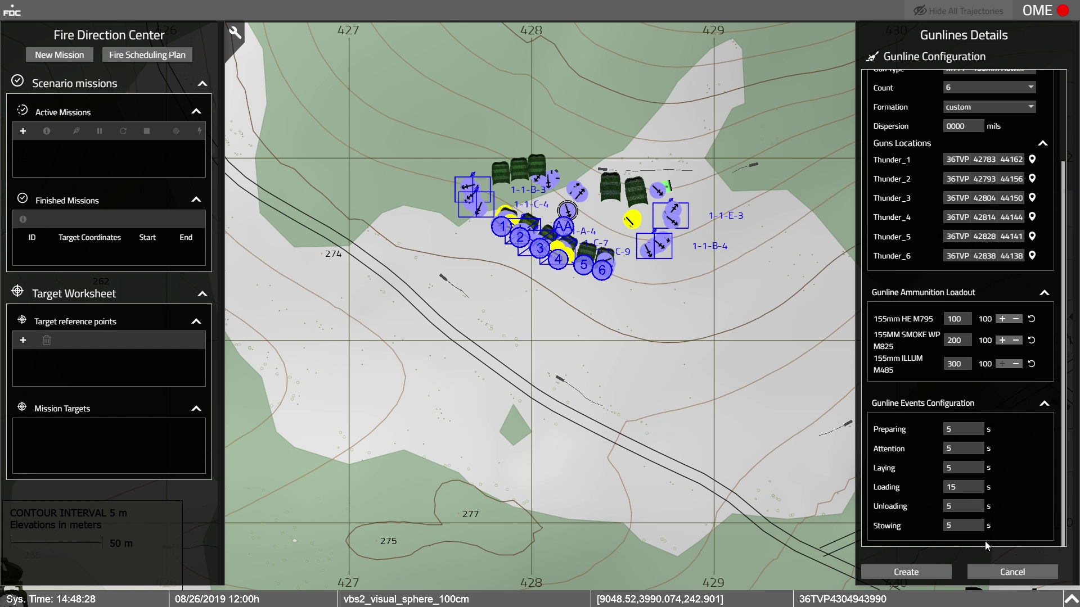
click(917, 574)
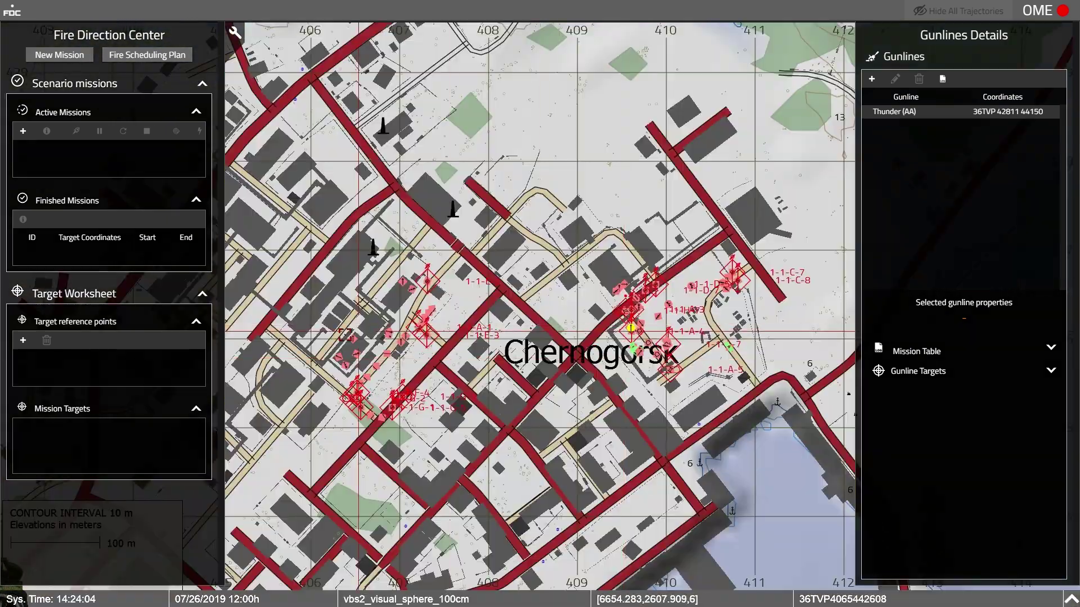
click(22, 340)
text(T)
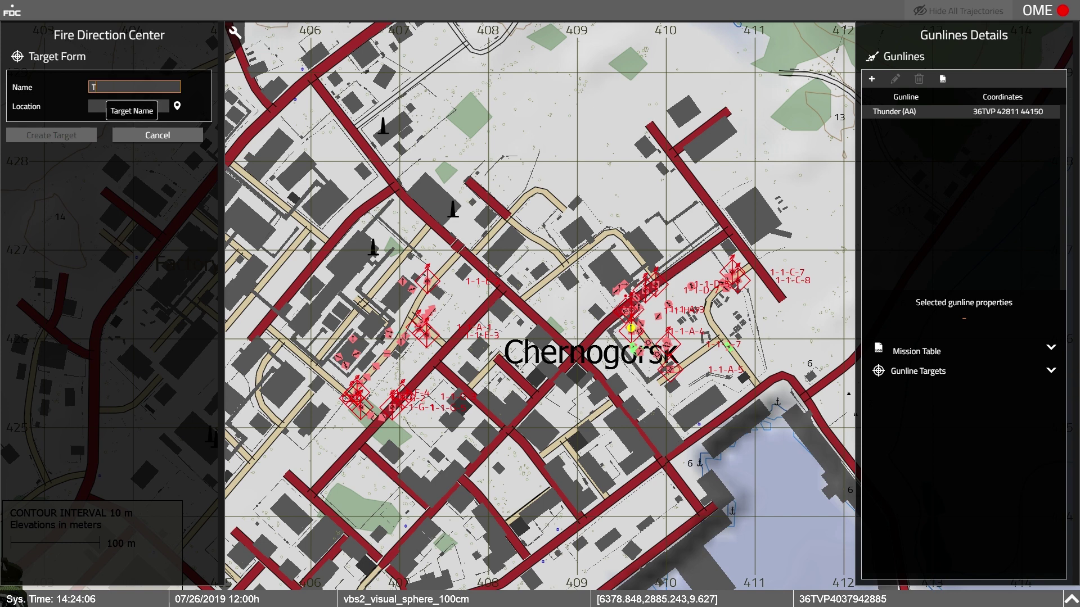
click(177, 106)
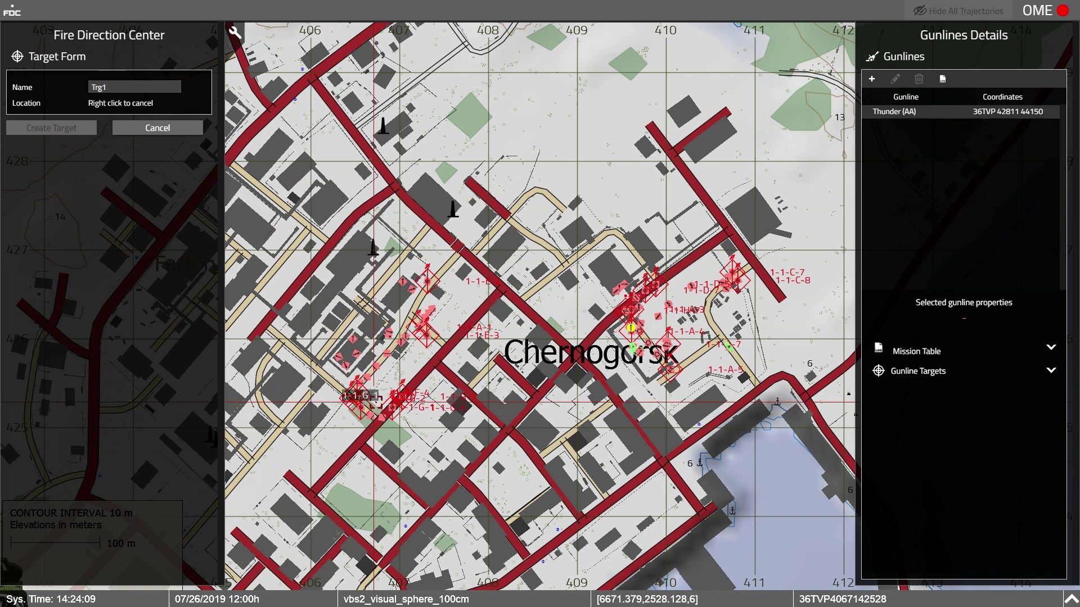
right_click(377, 401)
click(73, 135)
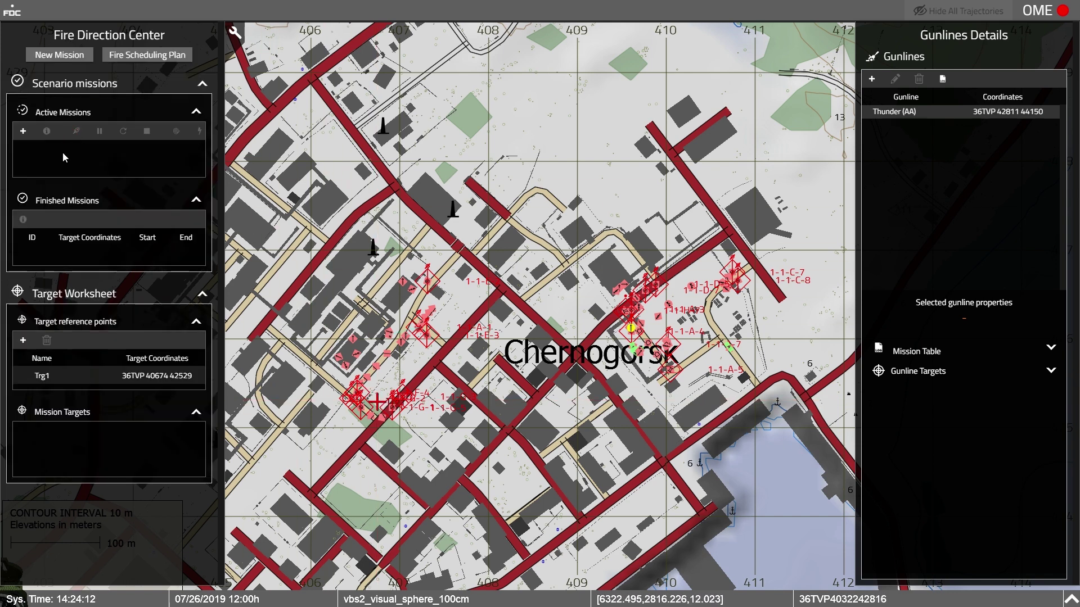
click(22, 342)
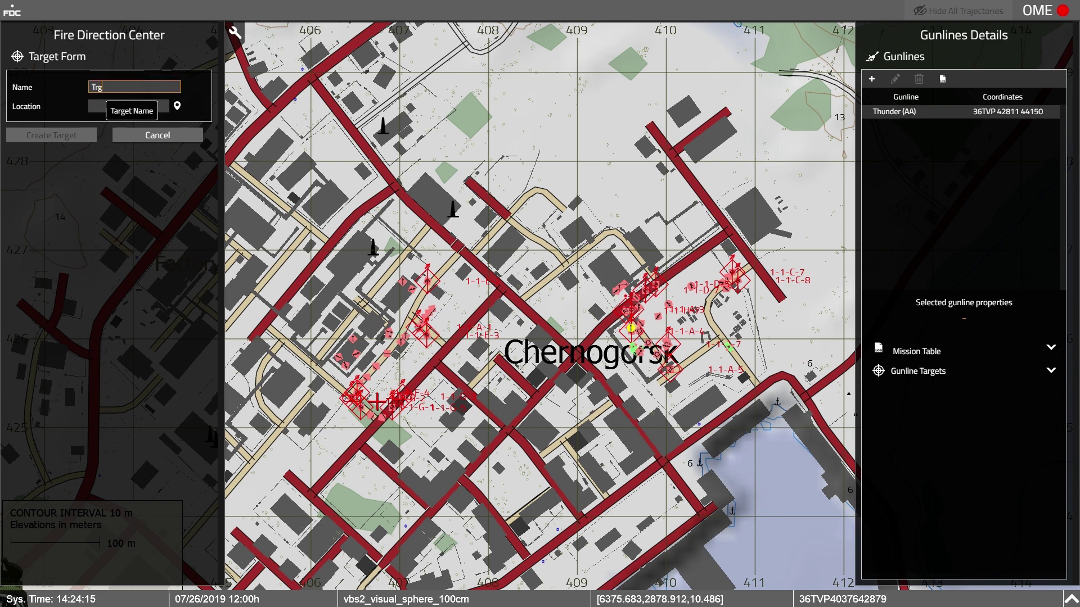
click(177, 106)
right_click(655, 345)
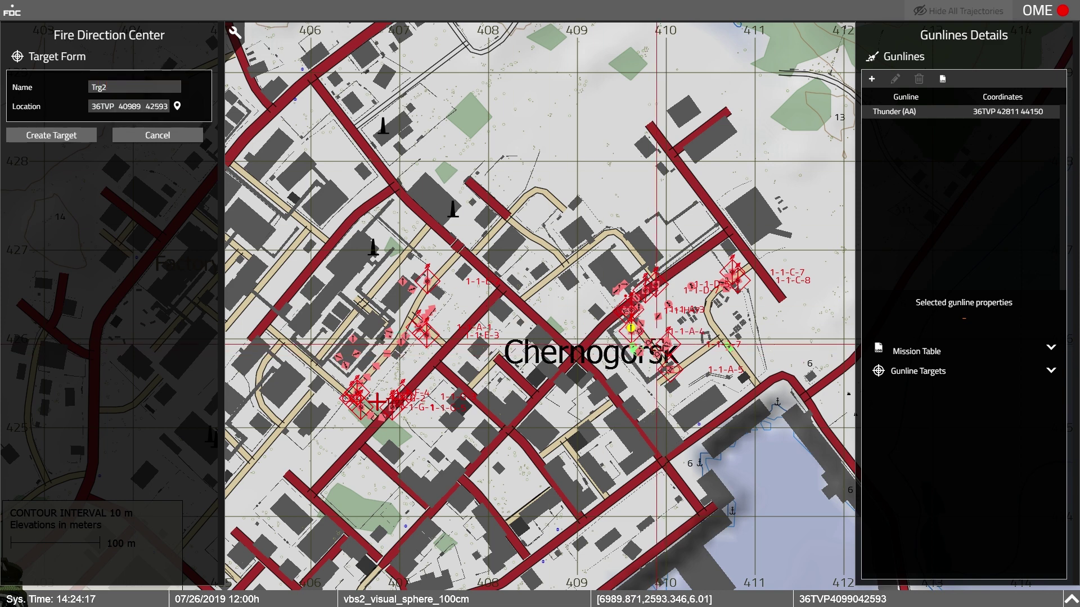
click(56, 136)
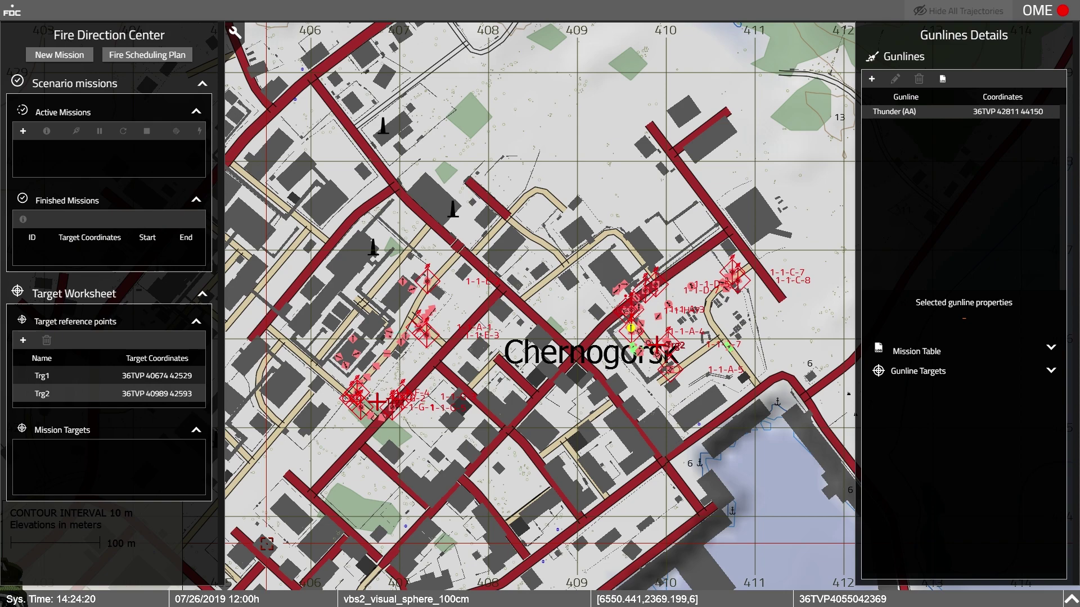
scroll(267, 513, down, 1)
scroll(267, 513, down, 3)
scroll(706, 439, up, 5)
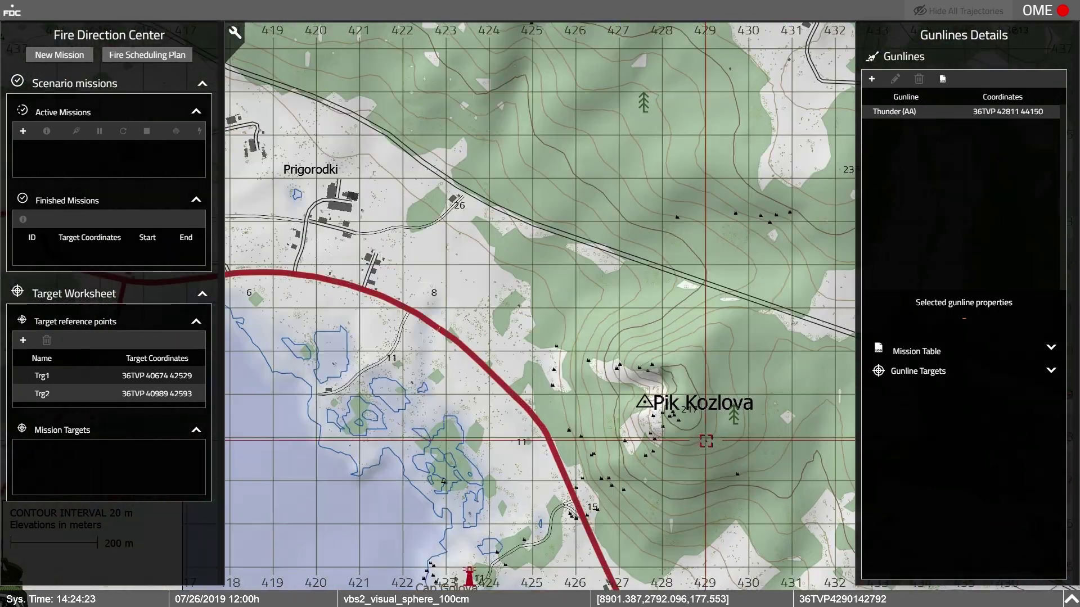
Step: Place a Forward Observer - M4 RCO named FO1 on Pik Kozlova and switch into its view
scroll(686, 437, up, 3)
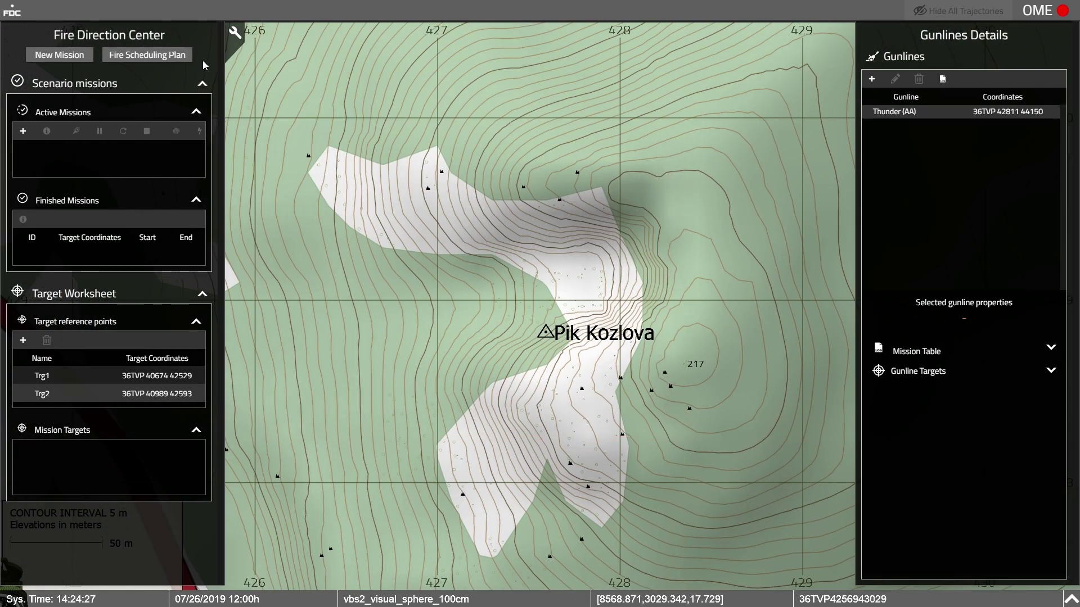
click(235, 32)
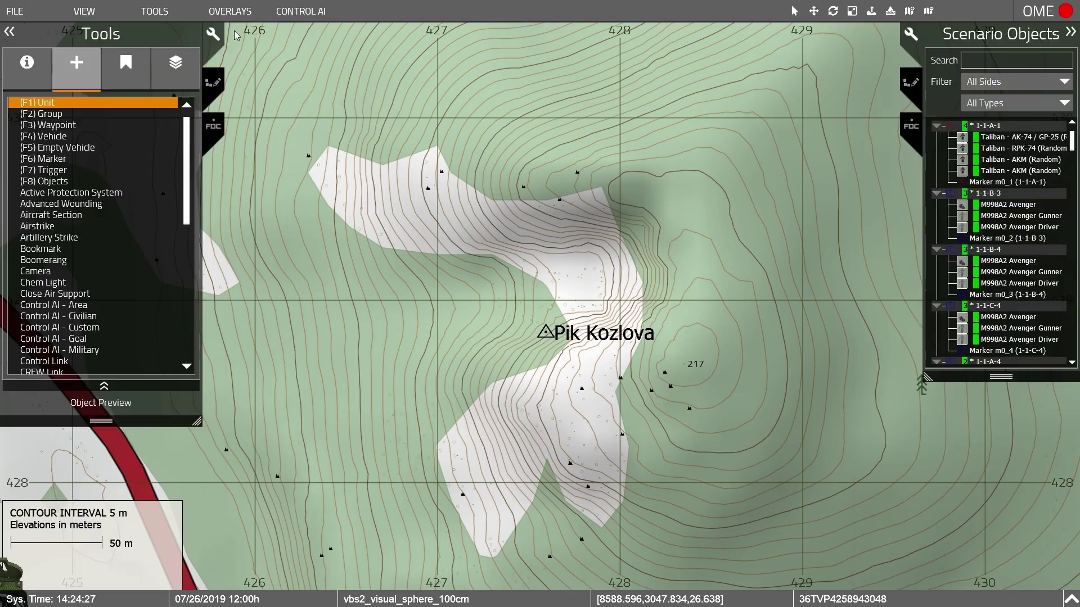
double_click(591, 372)
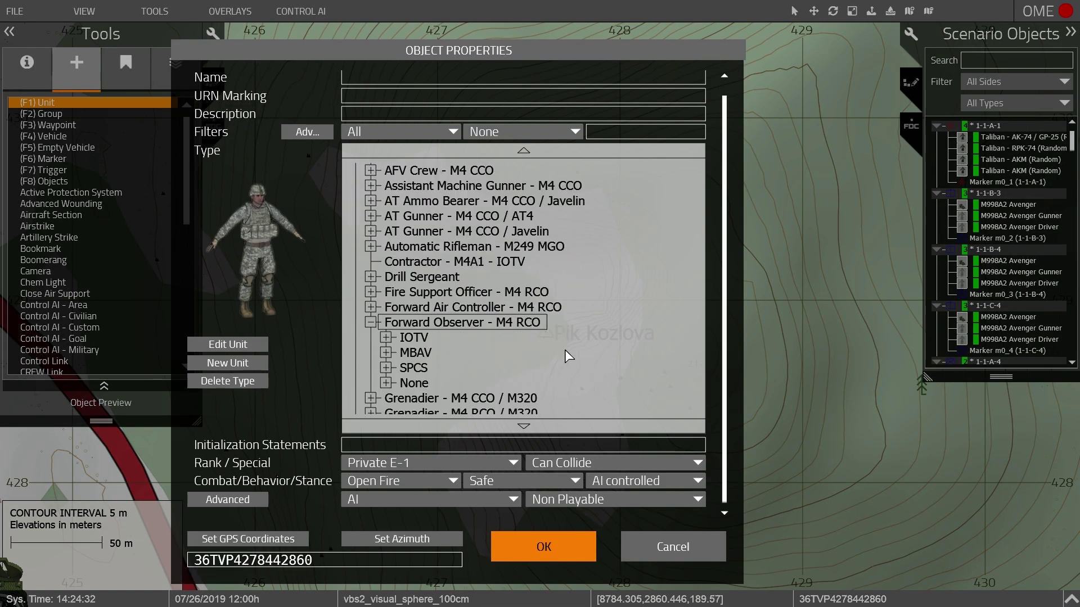
click(367, 78)
text(FO1)
click(568, 544)
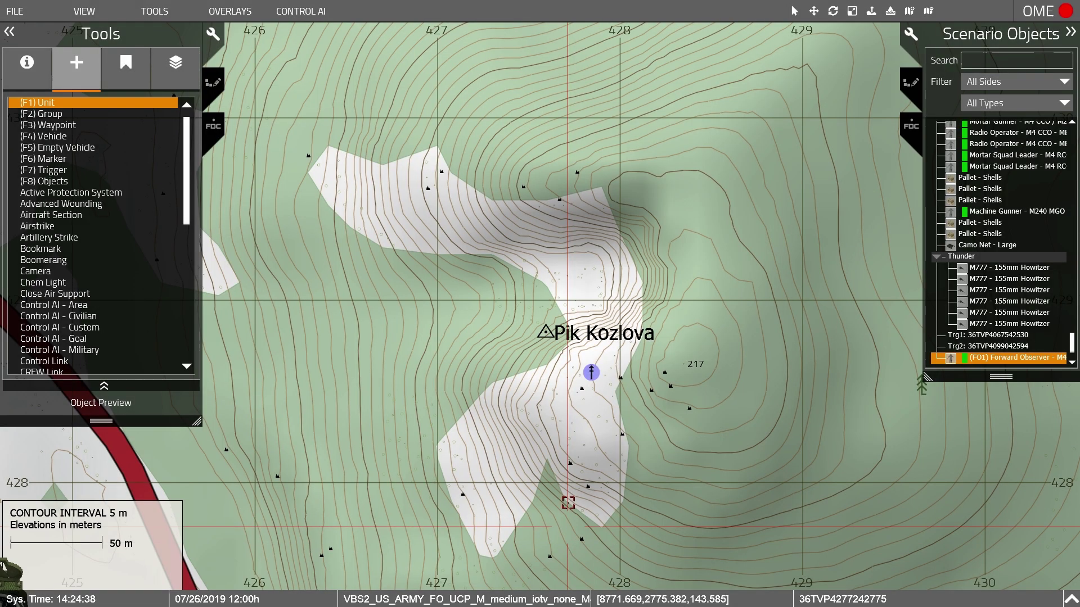
right_click(595, 377)
click(647, 423)
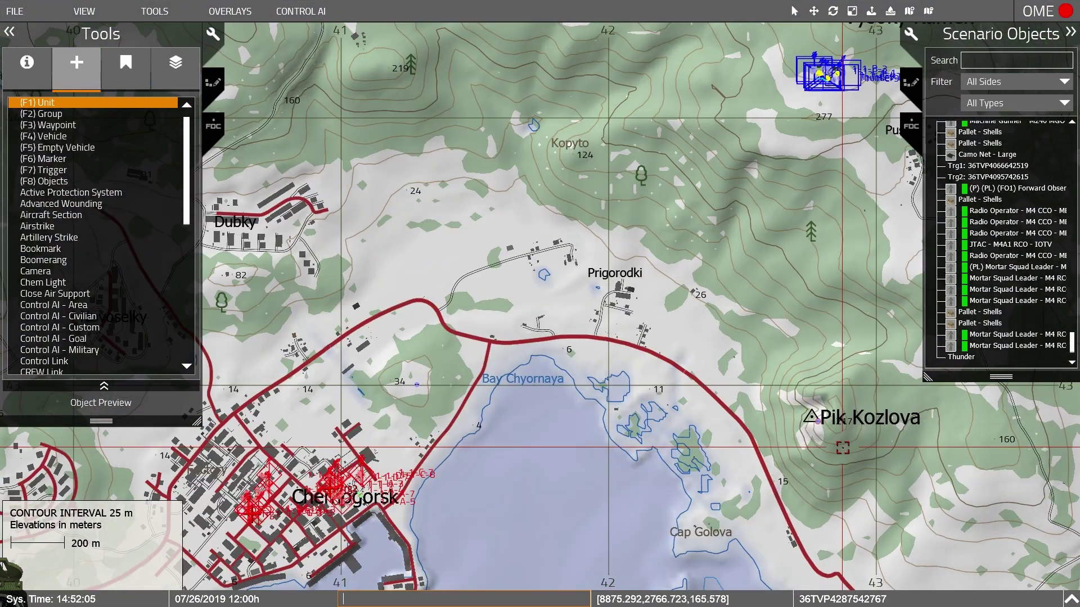
Step: Save the mission as CFFDemo
click(18, 13)
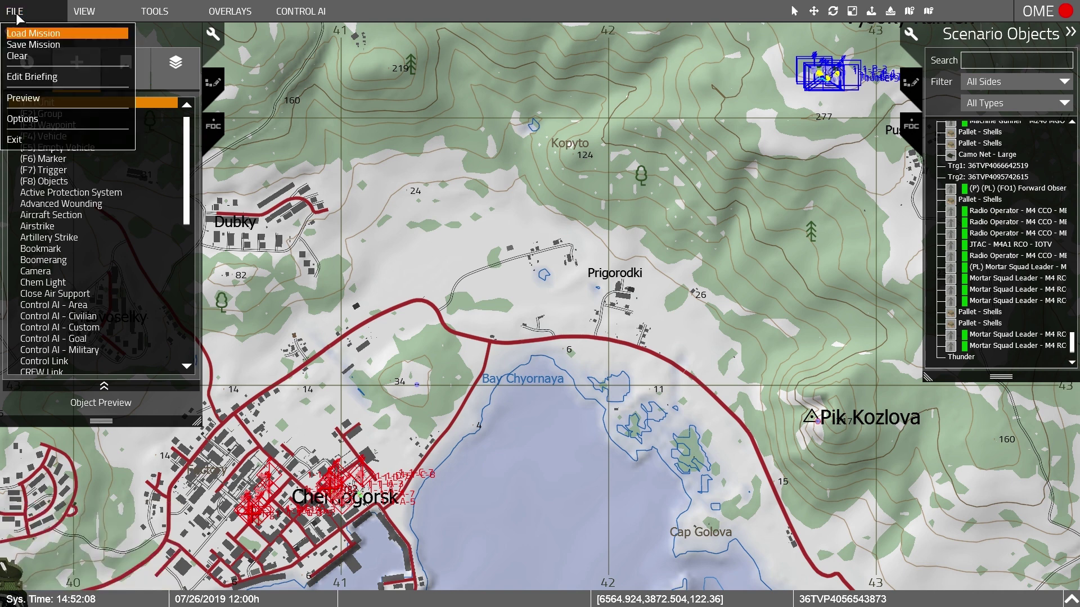
click(34, 45)
text(CFFDemo)
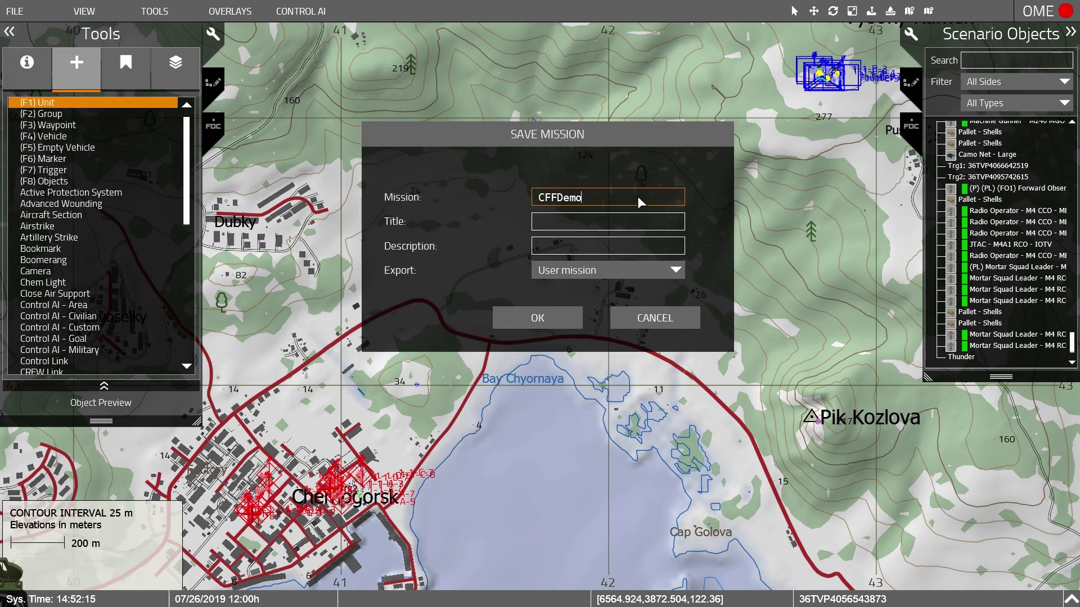
click(571, 314)
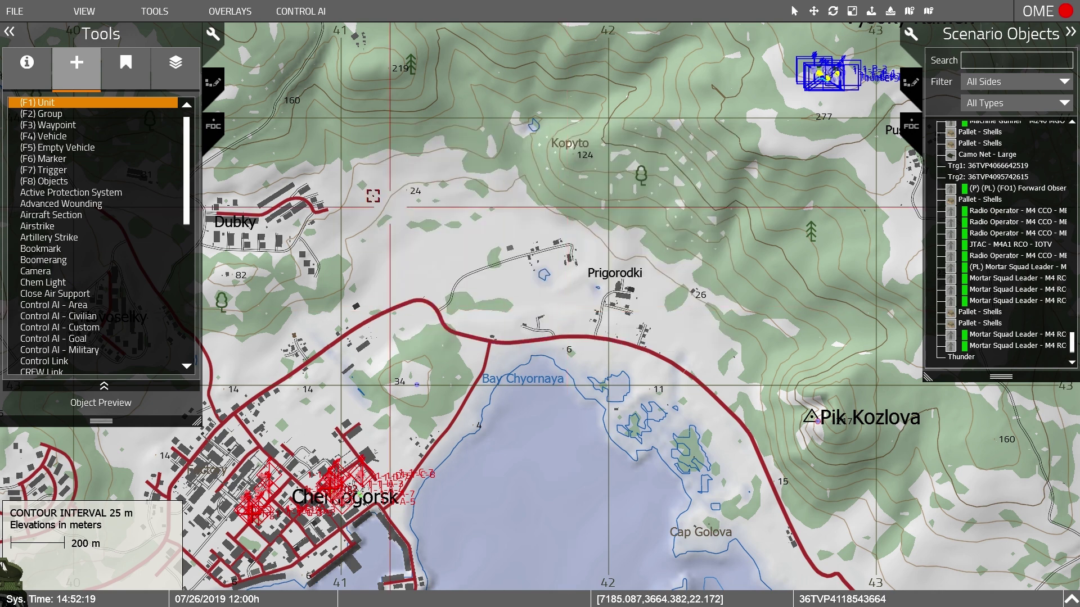
Step: Exit the mission editor and confirm to return to the main menu
click(20, 17)
click(32, 137)
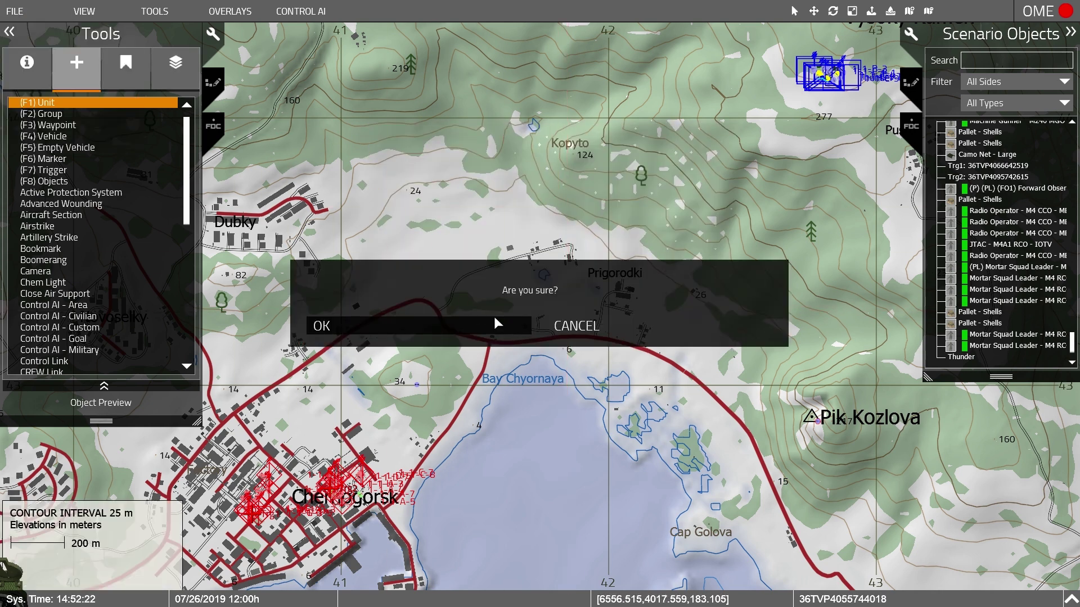
click(524, 325)
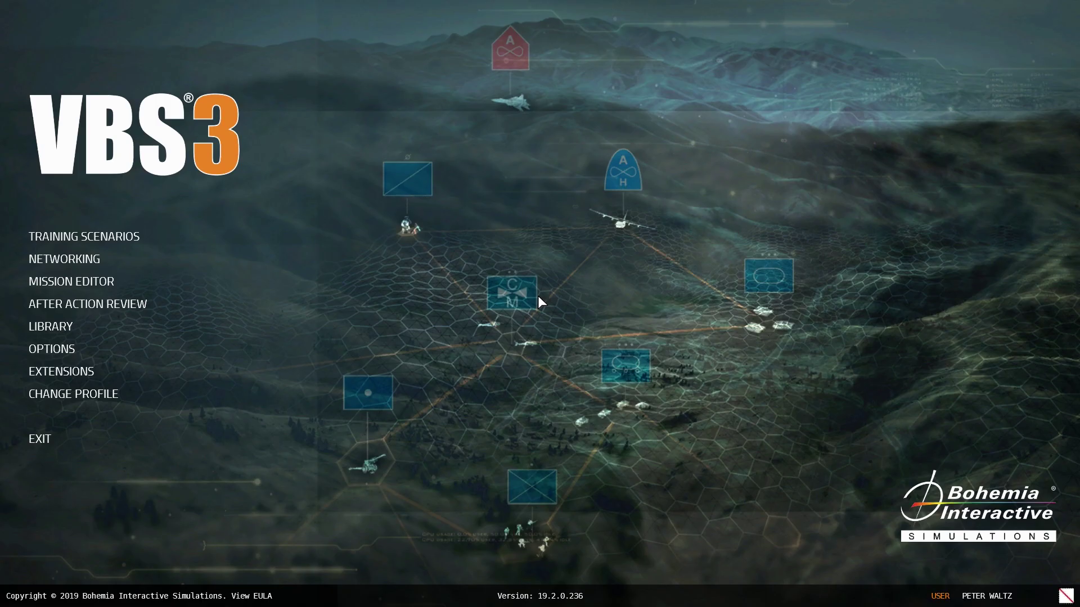
Step: Host a new networked session with CFFDemo.map_chernarusplus on Chernarus and accept the player slot
click(103, 254)
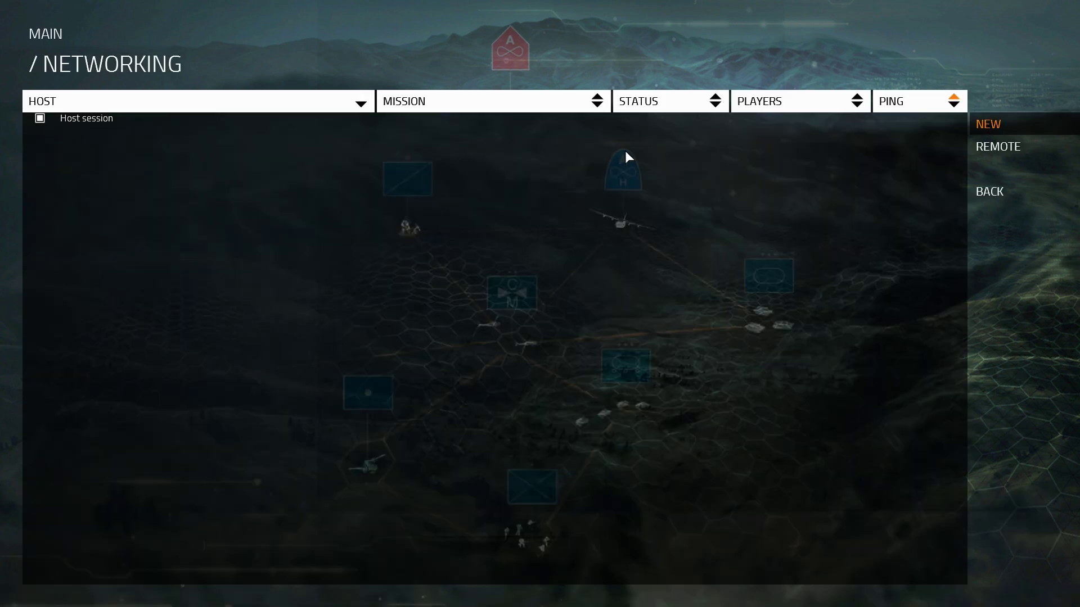
click(1000, 124)
click(413, 255)
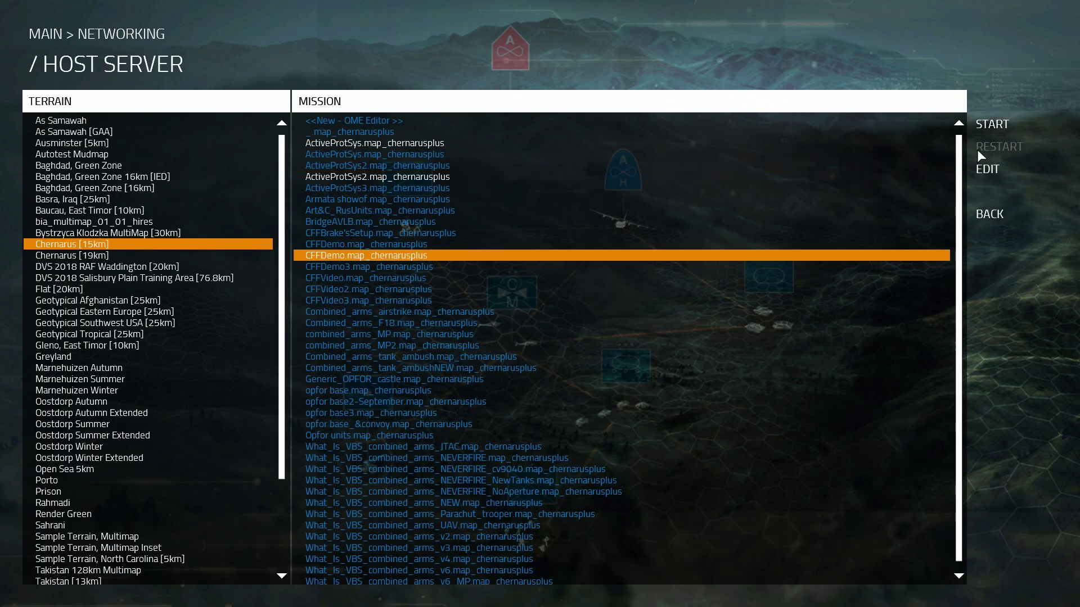
click(992, 124)
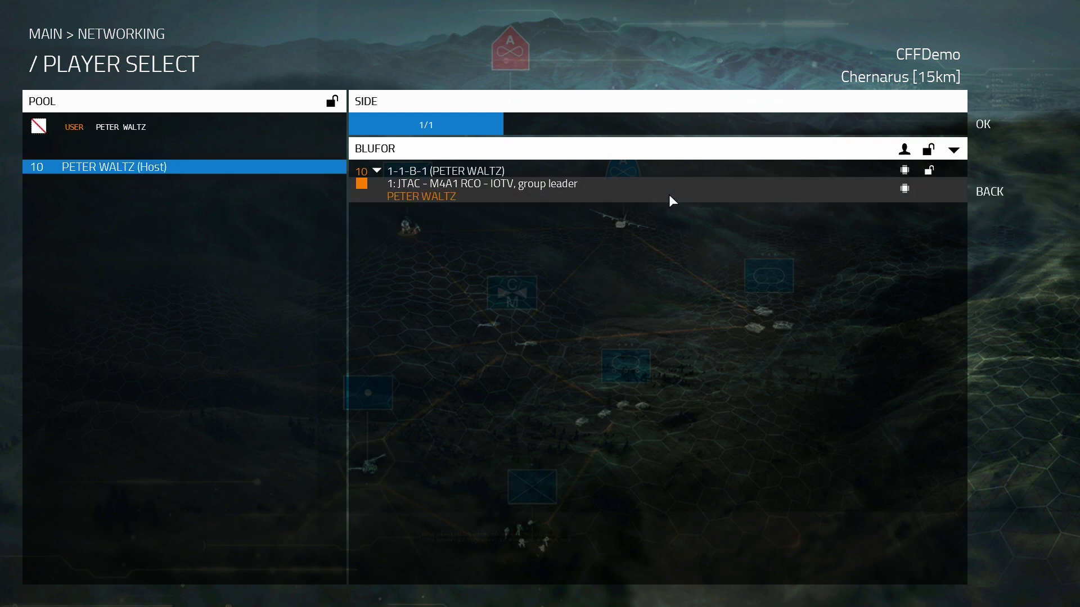
click(1012, 120)
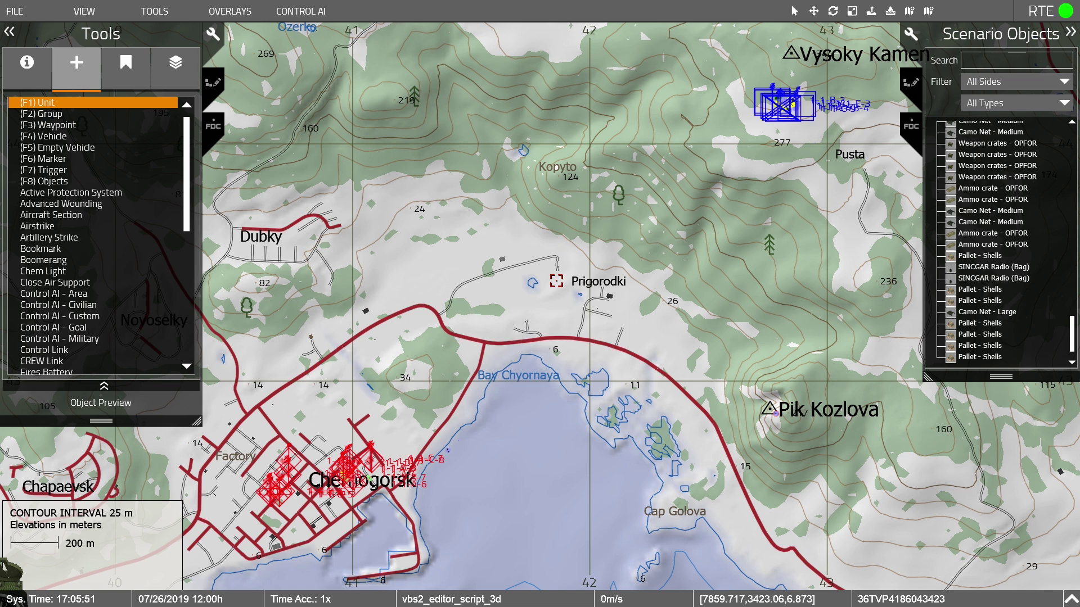
Step: Open the FDC tab in the running session to see gunline Thunder (AA) and targets Trg1 and Trg2
click(213, 128)
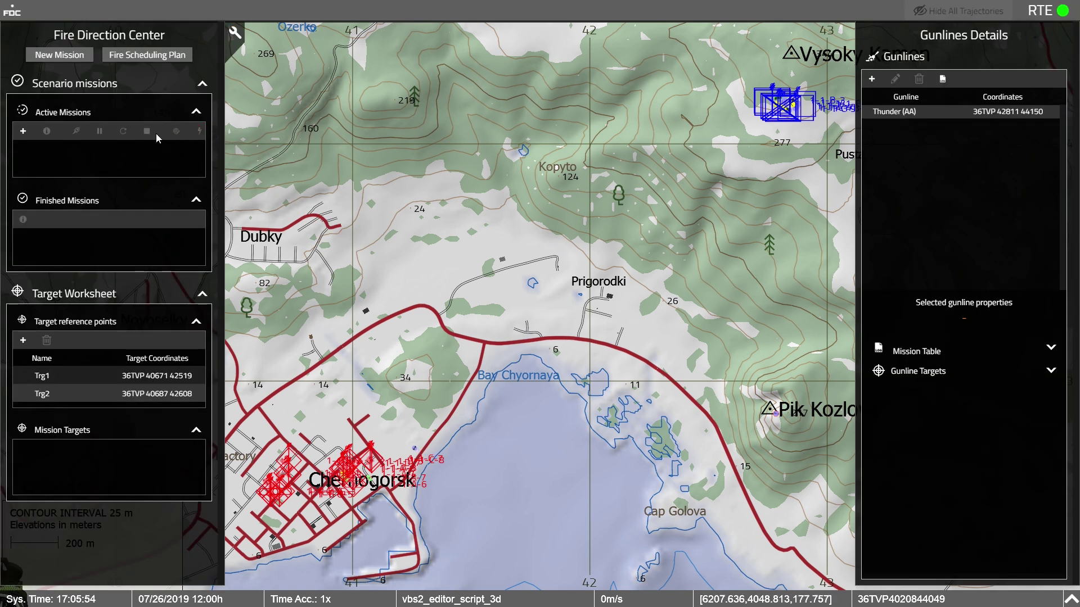
Step: Start an Adjust Fire mission with observer FO1, Thunder gun 3 and a known target position
click(25, 132)
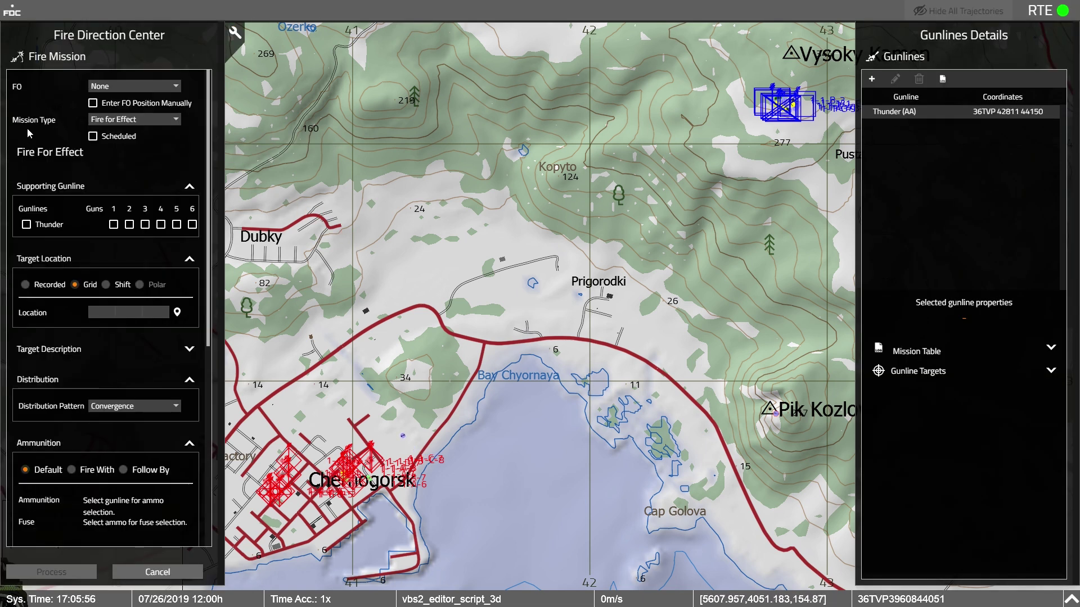
click(123, 90)
click(141, 97)
click(174, 126)
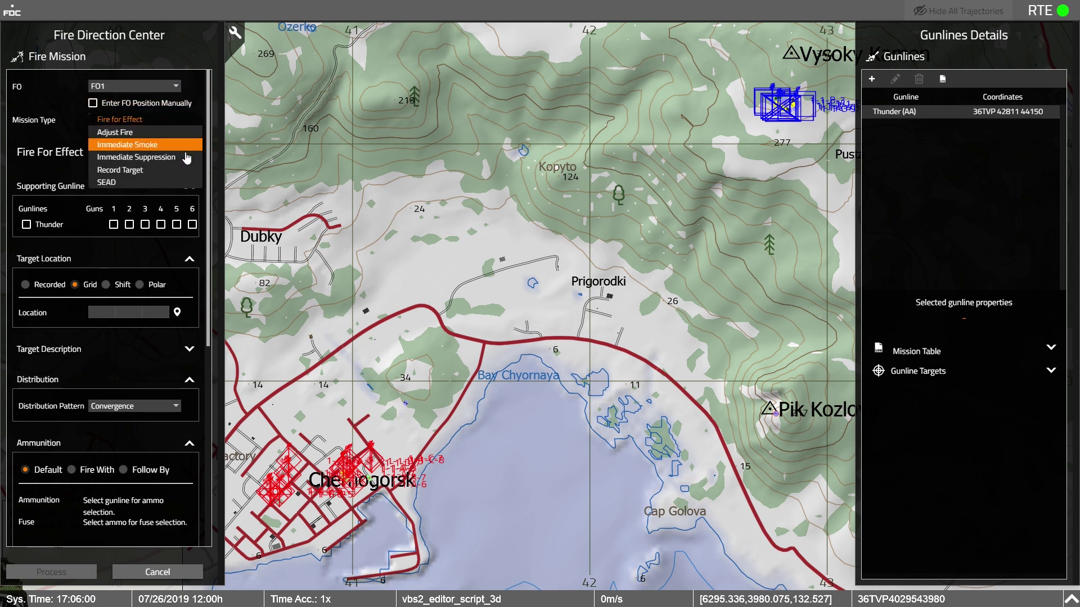
click(168, 132)
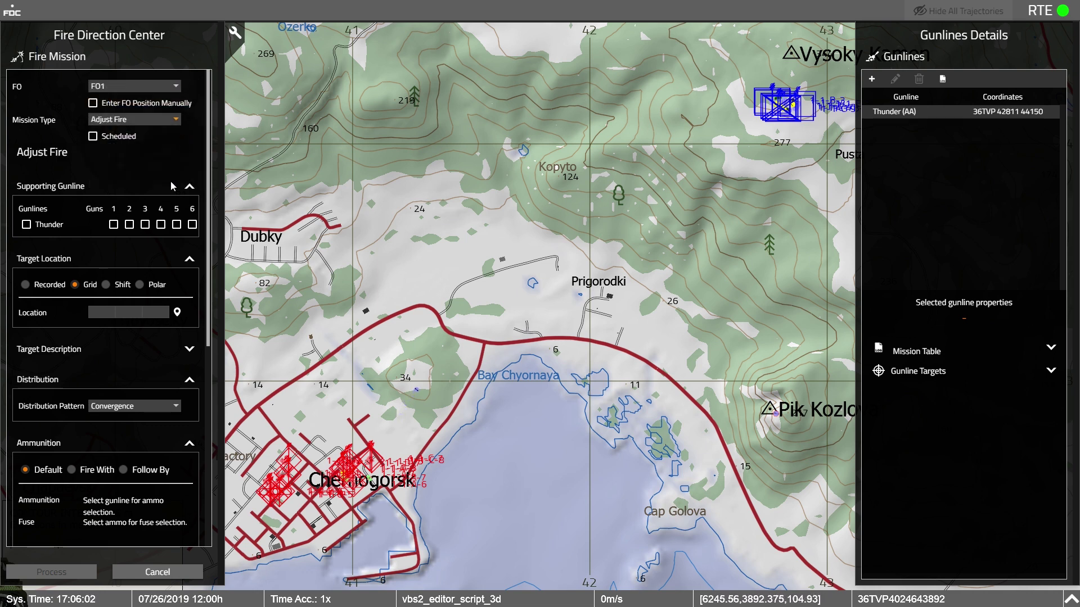
click(146, 225)
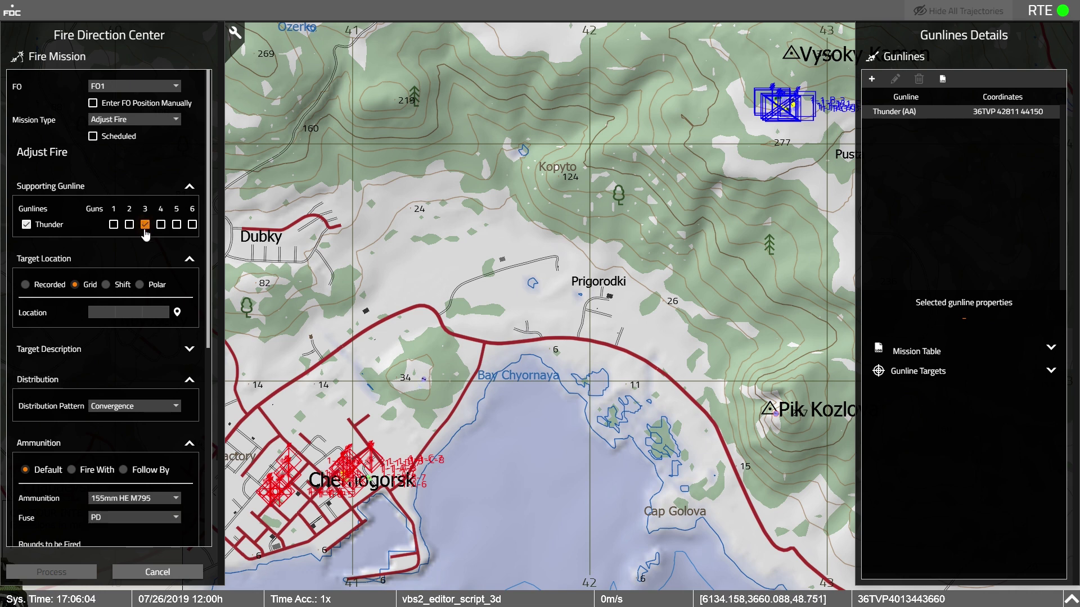
click(35, 287)
Step: Keep the Convergence distribution pattern and 155mm HE M795 ammunition
scroll(35, 287, down, 3)
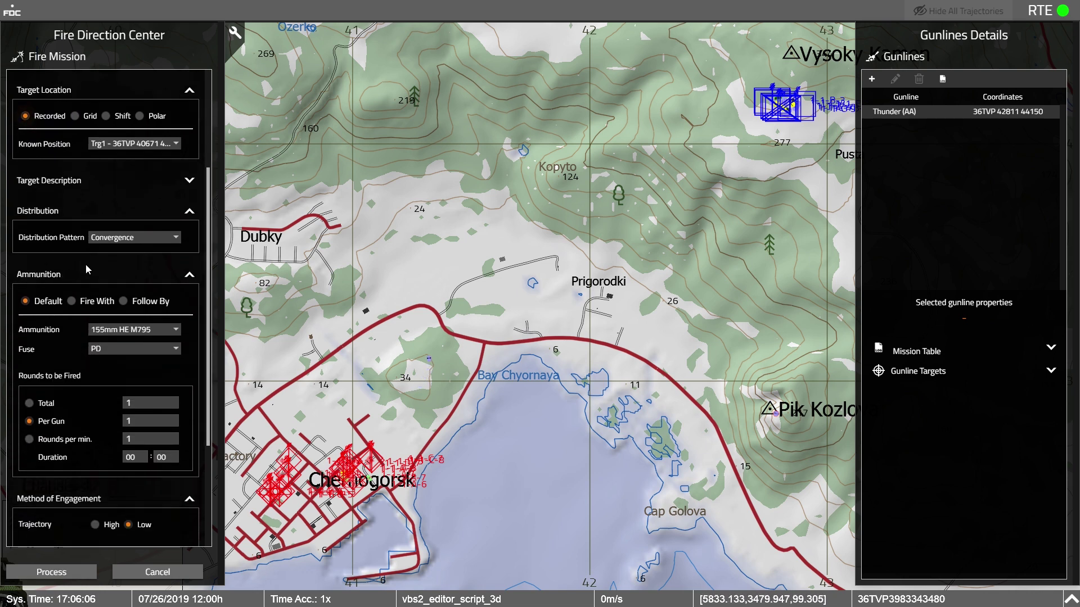
click(175, 239)
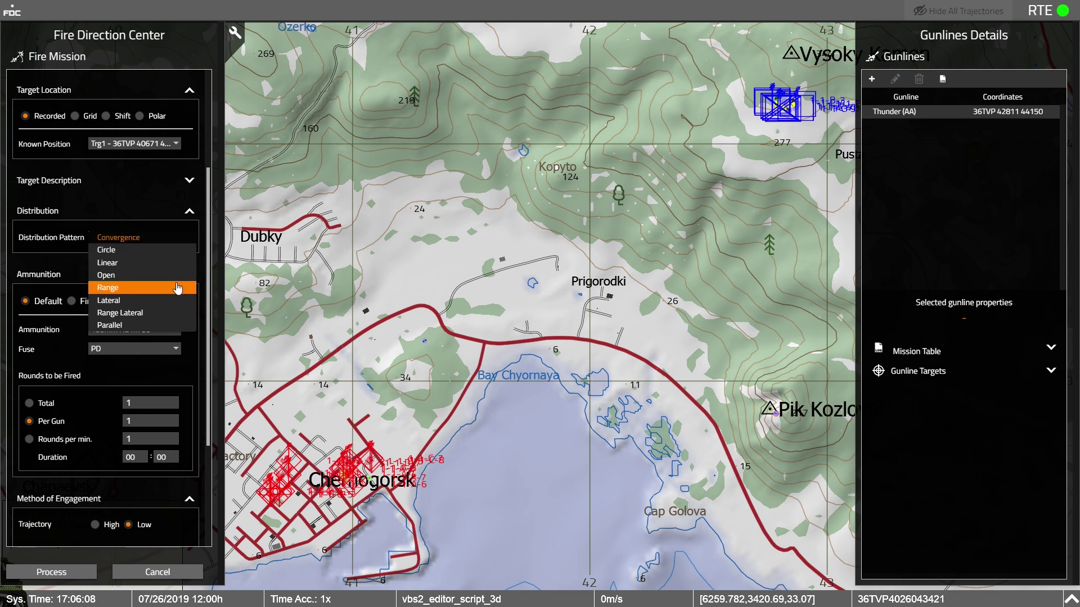
click(183, 243)
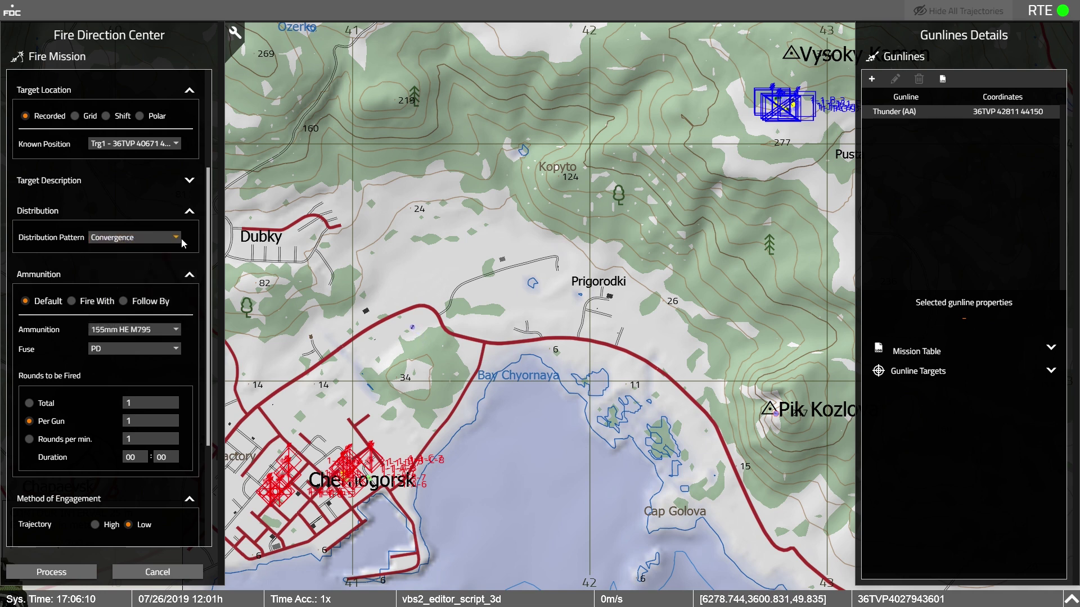
scroll(181, 242, down, 2)
click(176, 223)
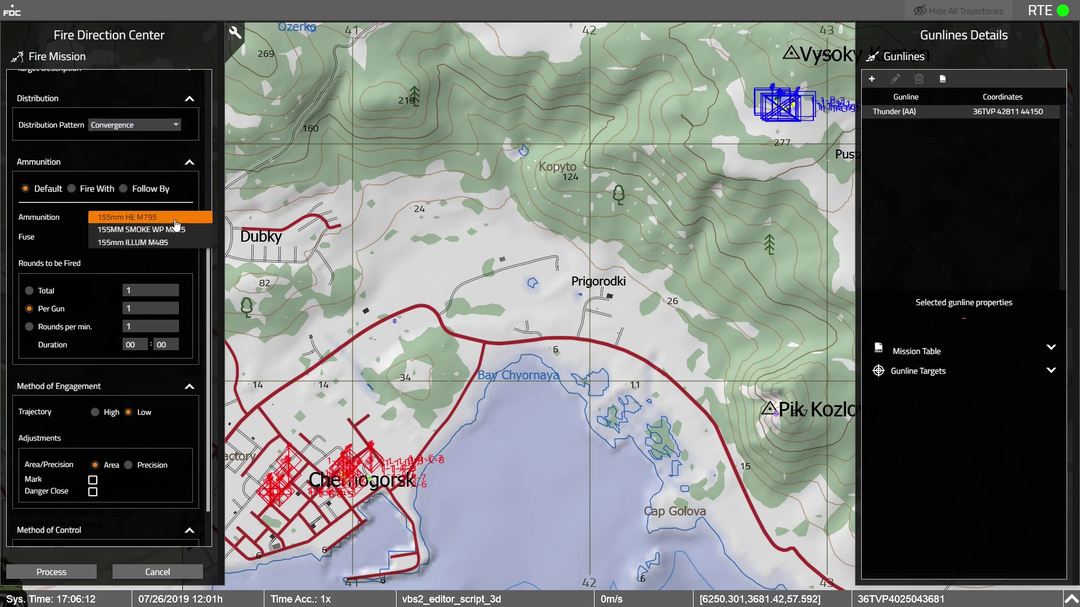
click(208, 221)
Step: Set the rate of fire to 1 round per minute, counted per gun
scroll(200, 228, down, 1)
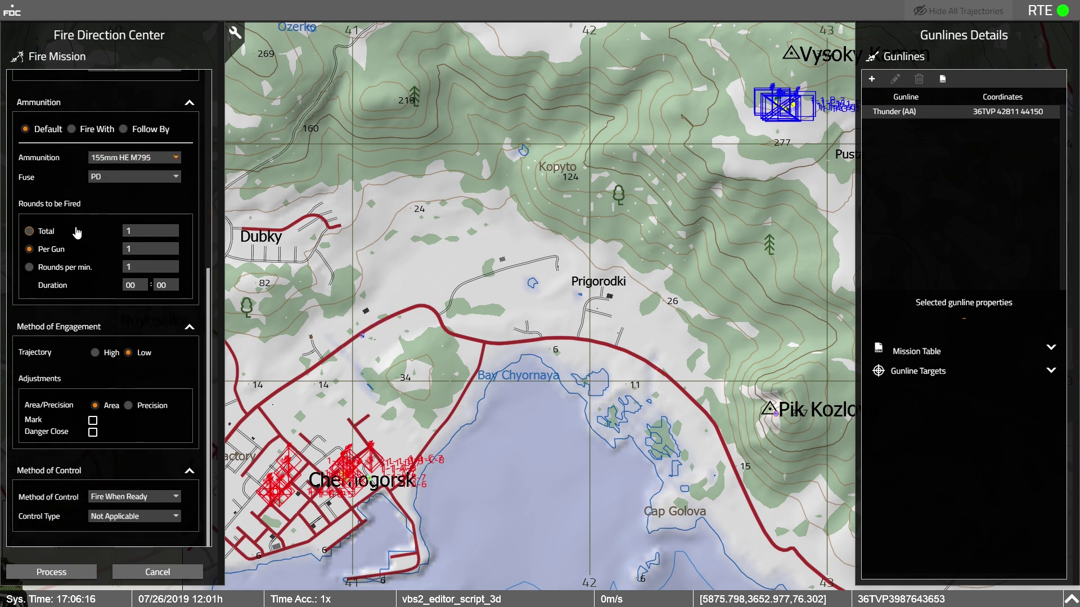
click(29, 231)
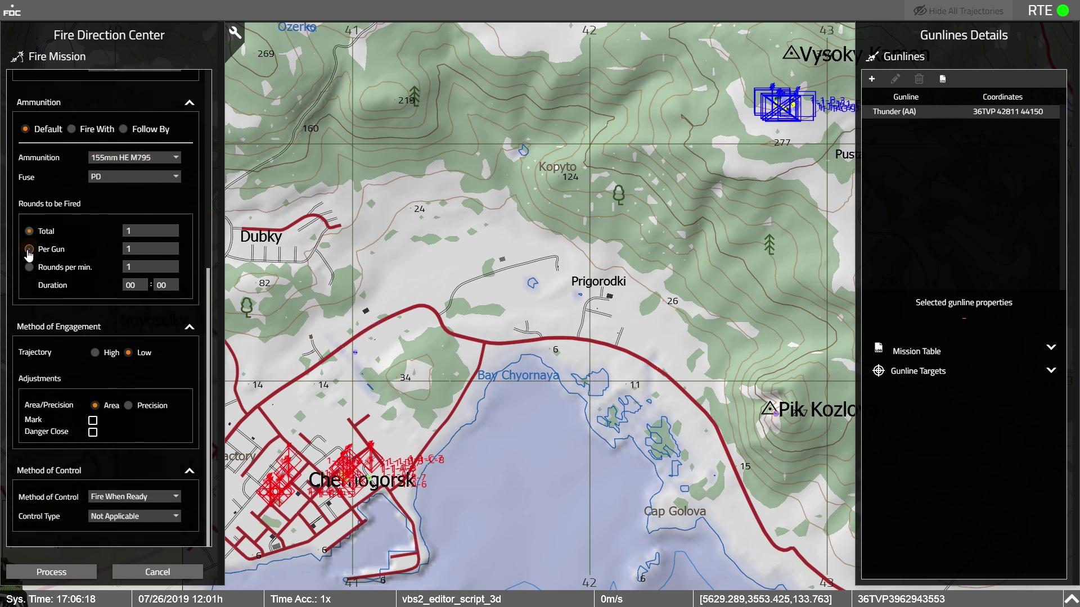
click(29, 267)
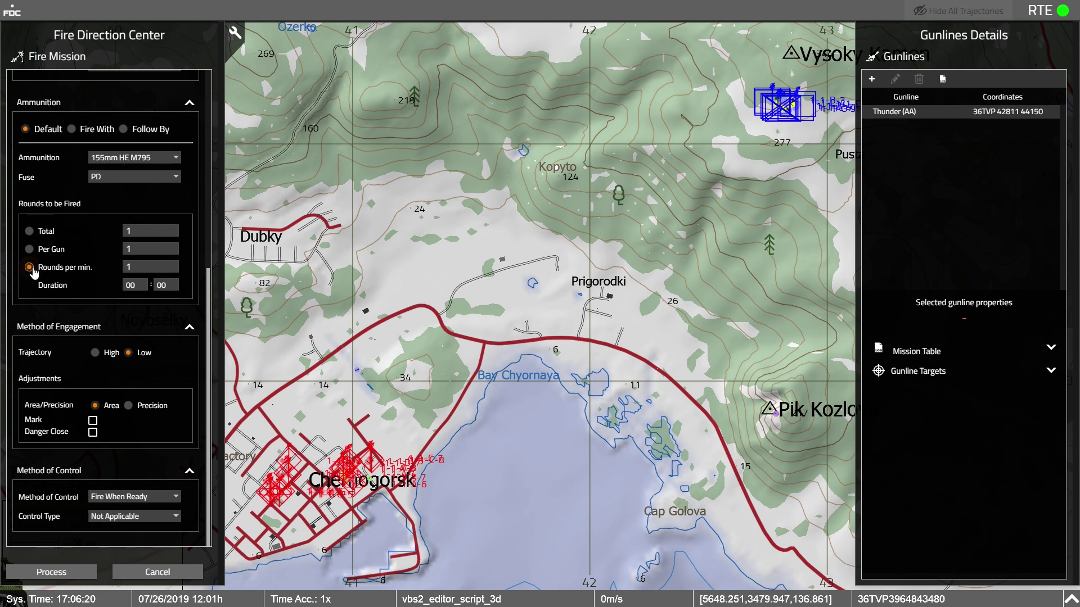
click(146, 265)
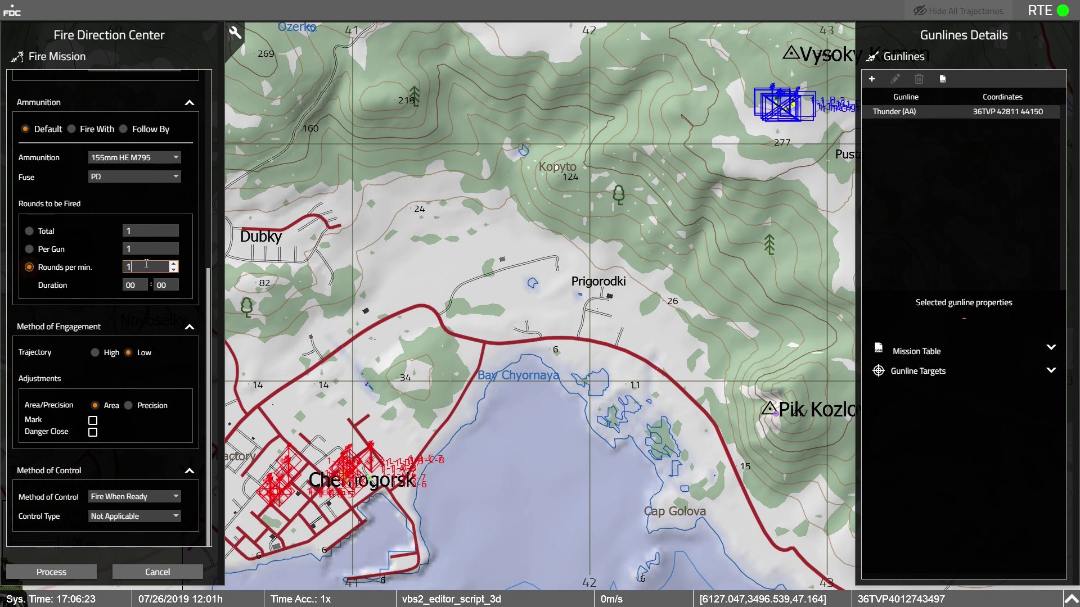
text(00)
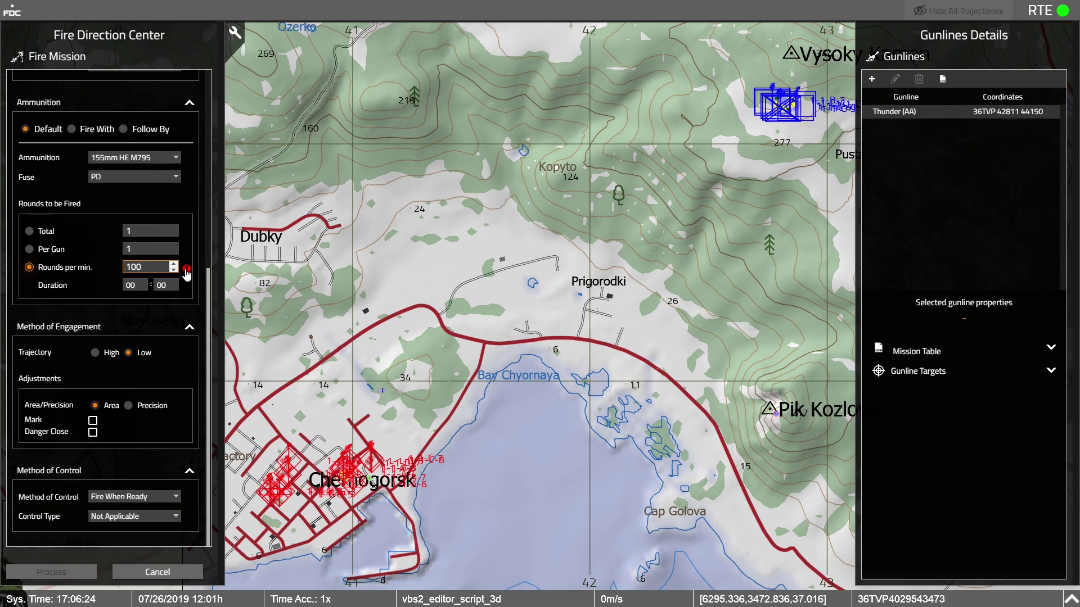
mouse_move(187, 272)
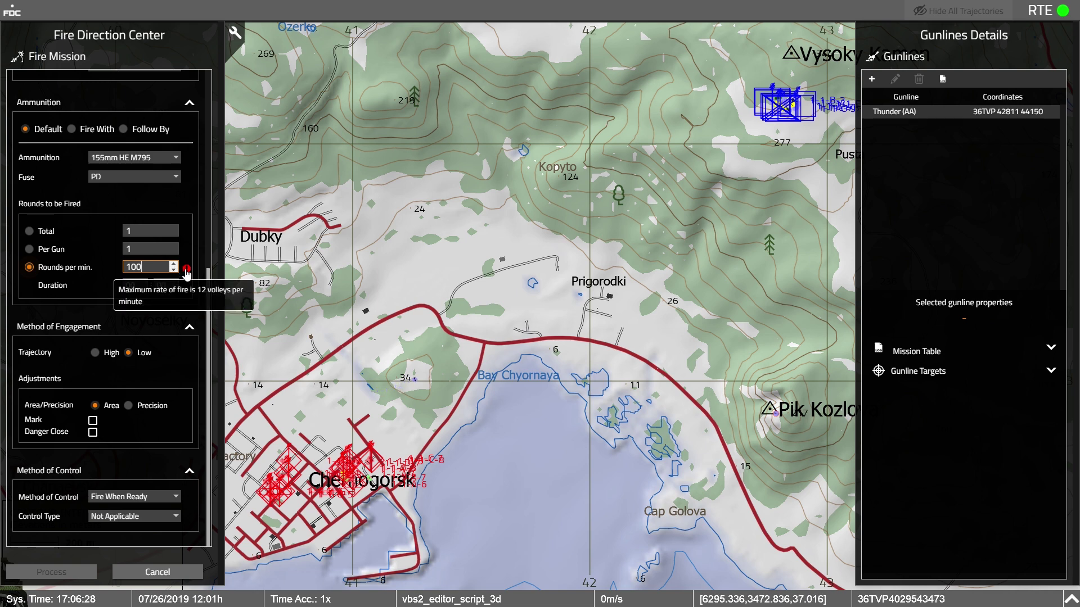
key(BackSpace)
key(BackSpace)
click(41, 250)
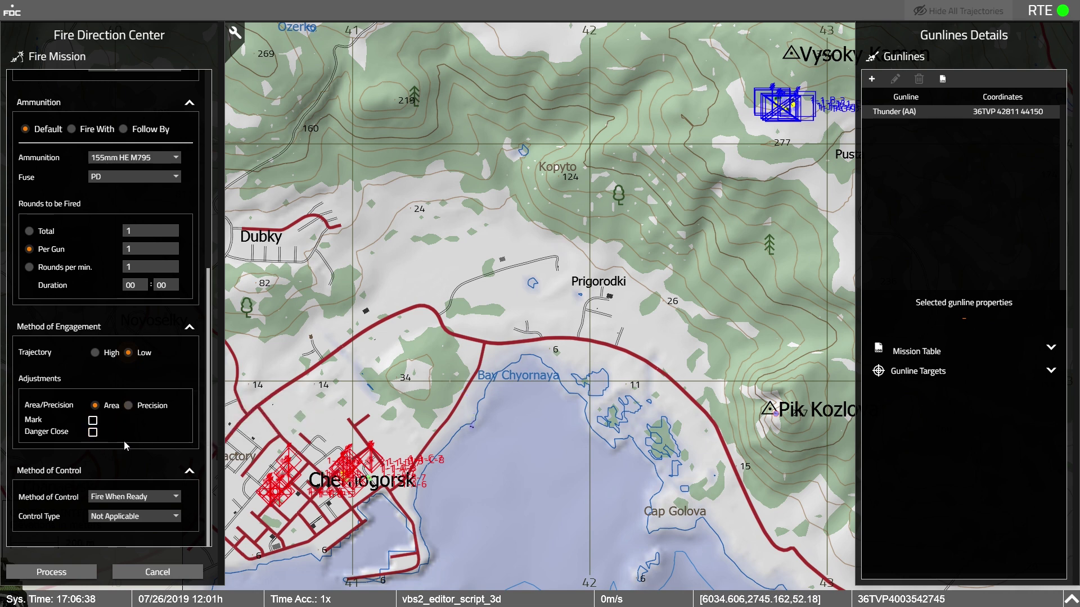
Step: Process the mission into Adjust Fire AA0001 and review gun 3's 2,689 m, 14.0 s solution
click(82, 577)
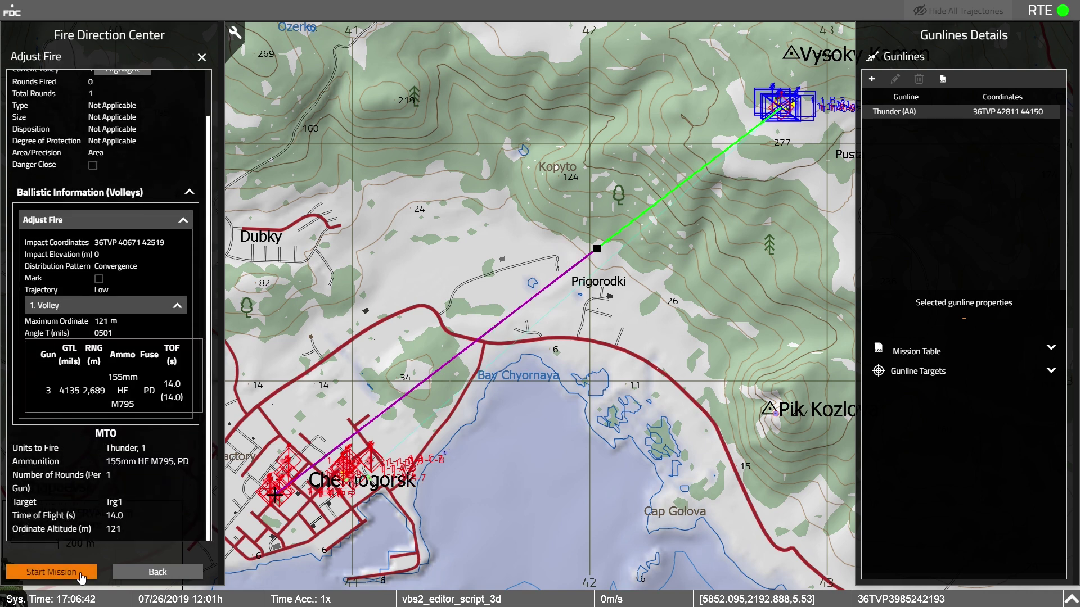
scroll(88, 517, up, 3)
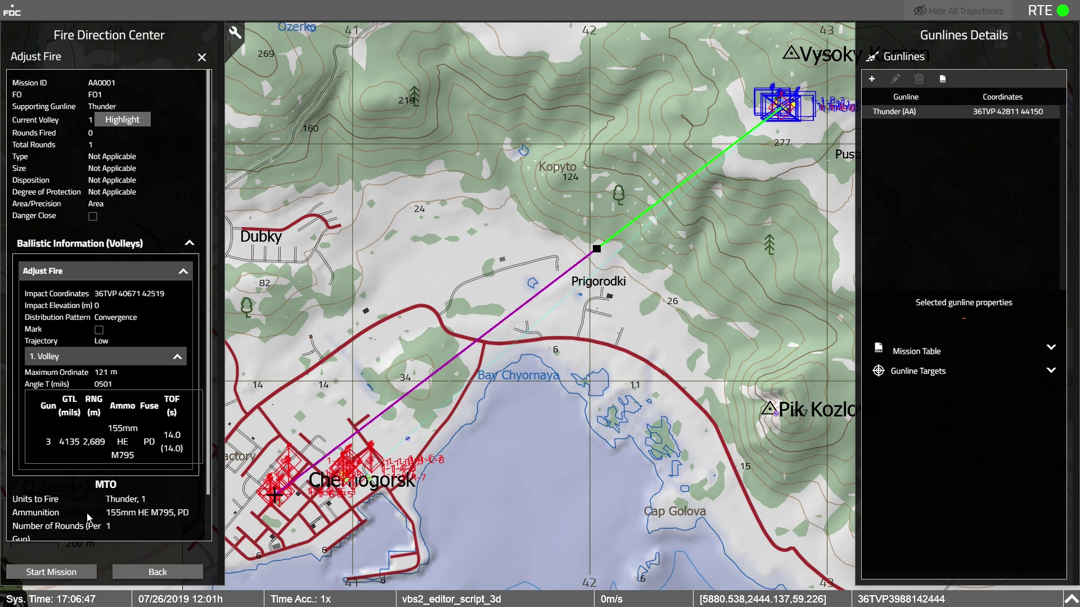
scroll(88, 517, down, 2)
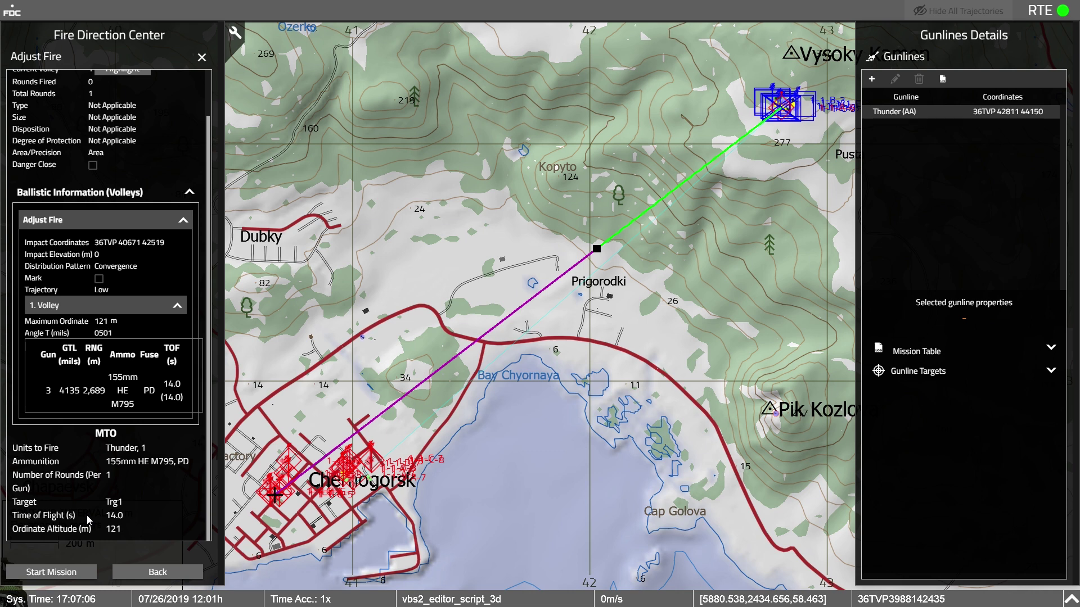
Step: Start the mission to fire the first volley and display the Thunder (AA) gunline's gun status
click(83, 571)
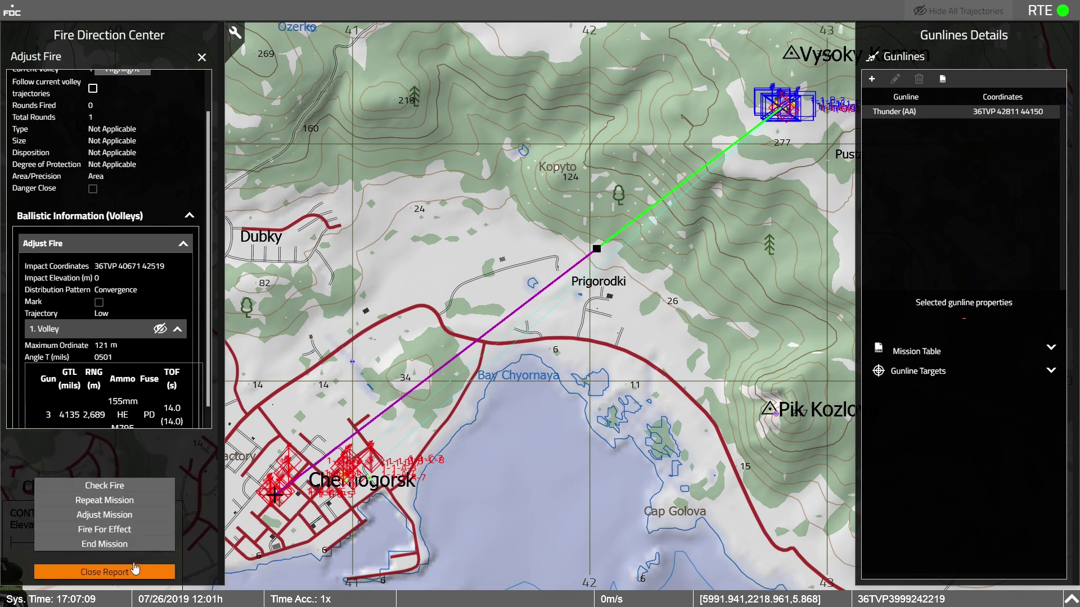
click(888, 112)
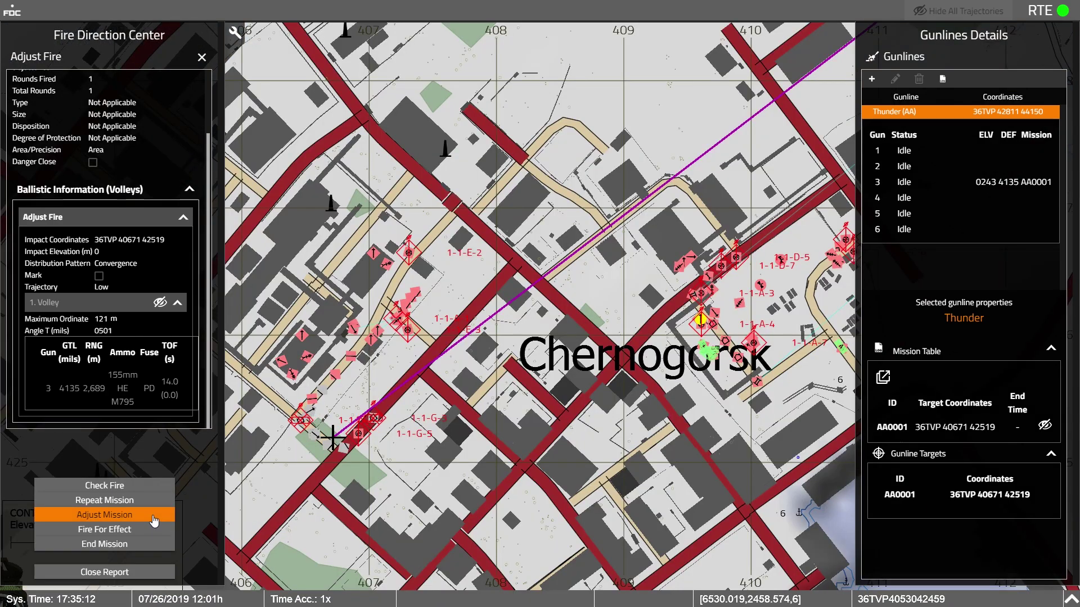
Step: Adjust the mission by Right 70 m and Drop 80 m and send it to the guns
click(153, 521)
double_click(106, 315)
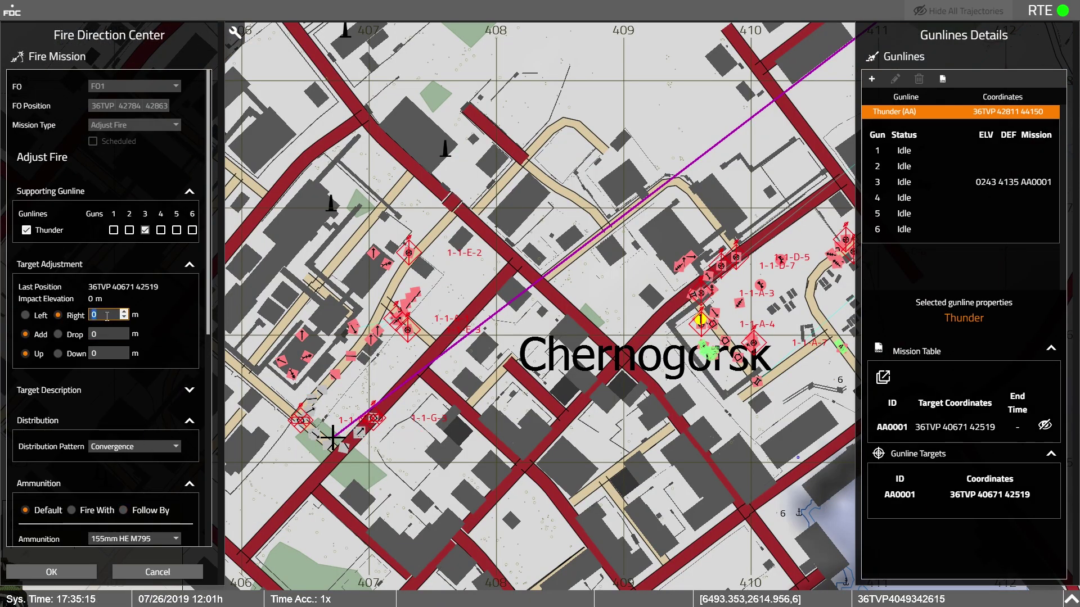
text(70)
double_click(113, 333)
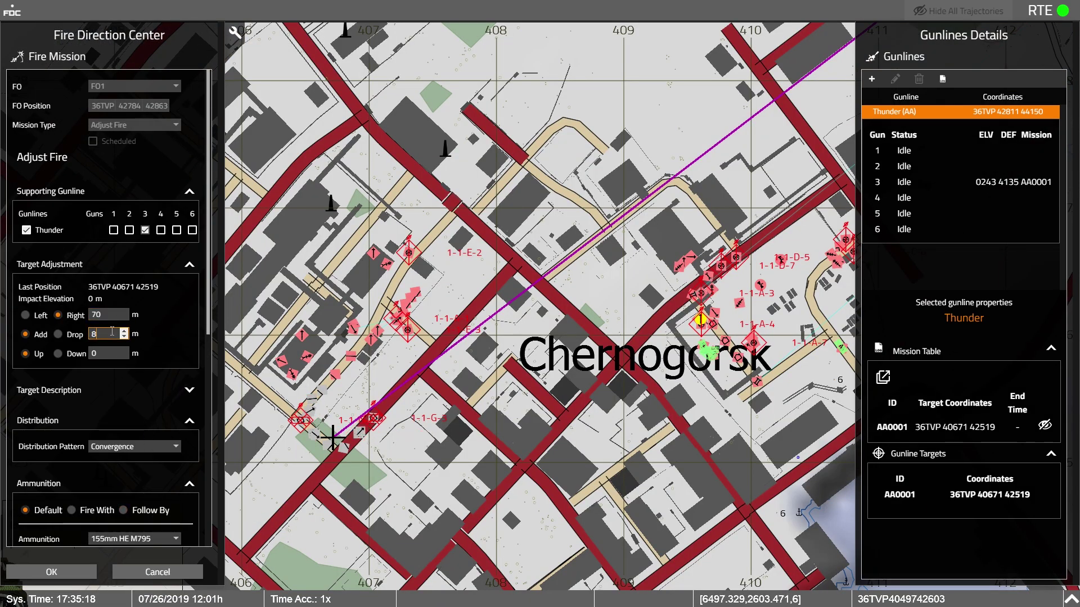
text(80)
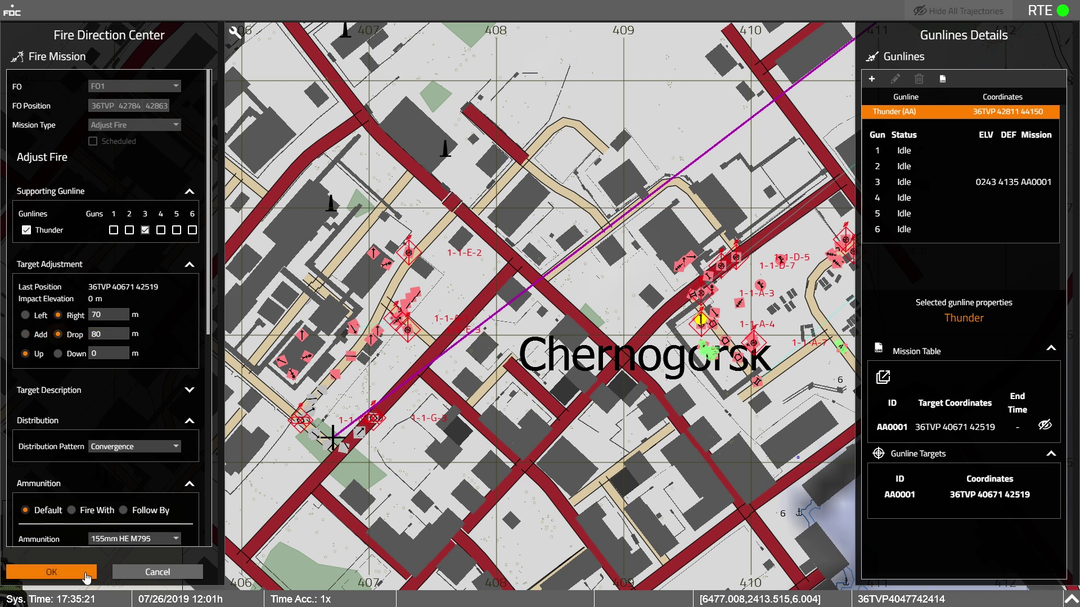
click(86, 573)
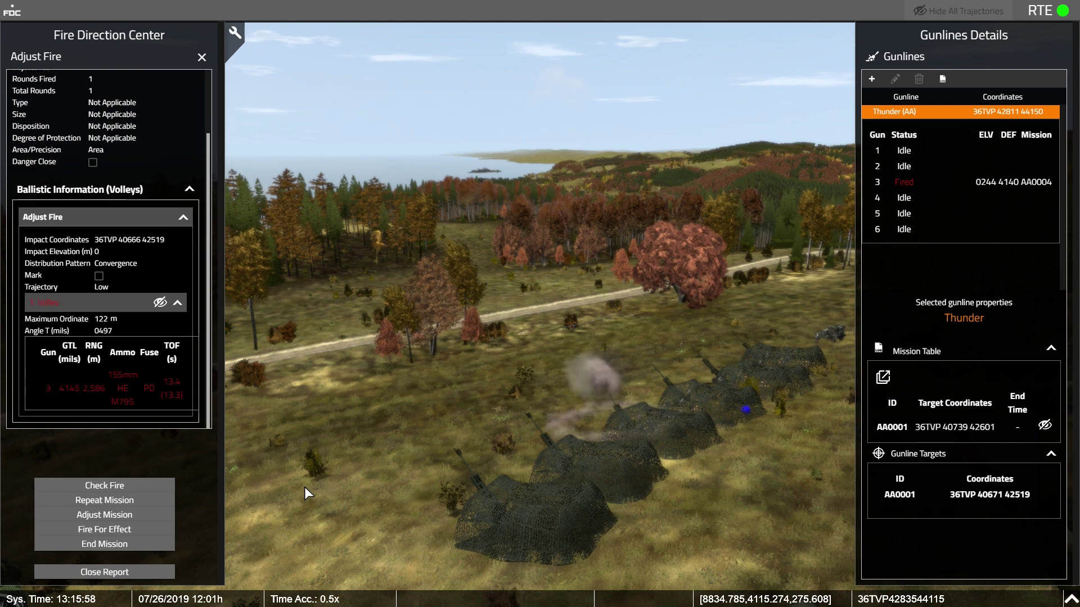
Step: Show then hide the second volley's trajectory line, end the fire mission, and return to the editor
click(161, 303)
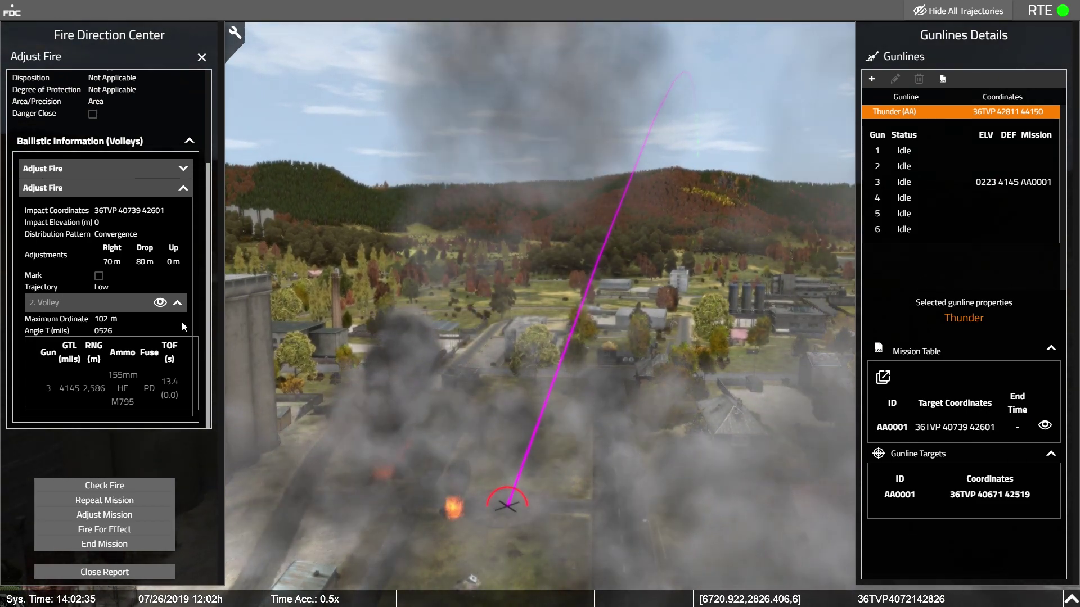
click(160, 303)
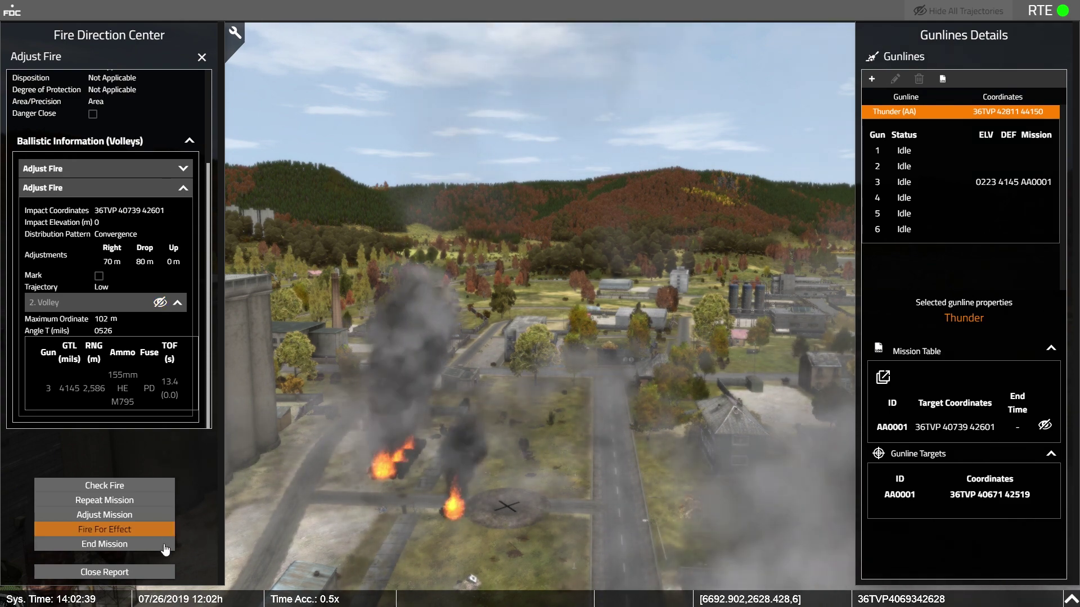
click(163, 544)
click(235, 33)
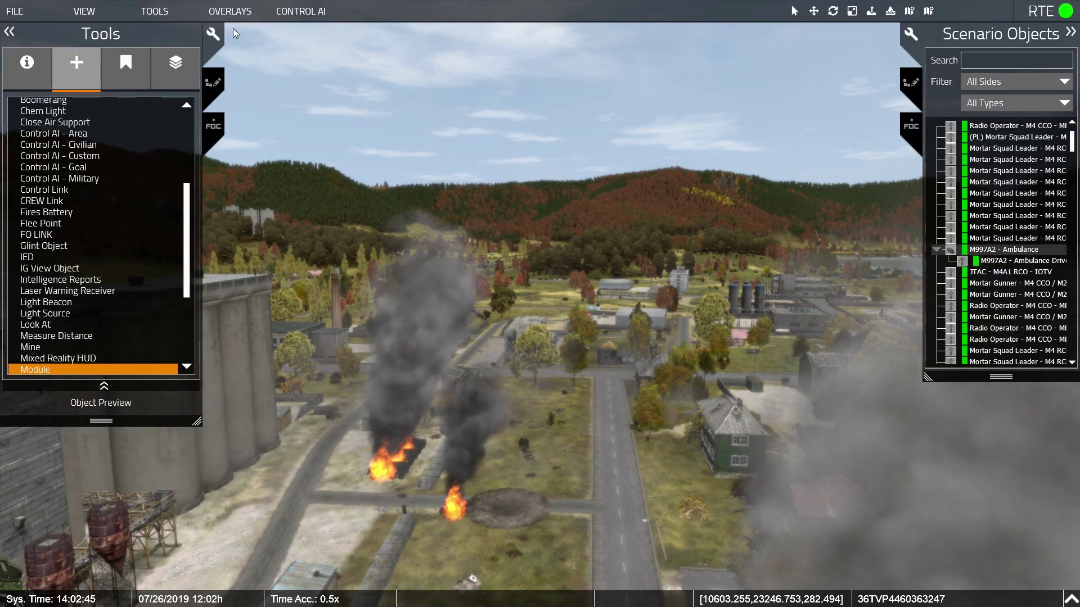
Step: Exit the editor to the main menu and load the CFFDemo recording in After Action Review
click(15, 12)
click(46, 44)
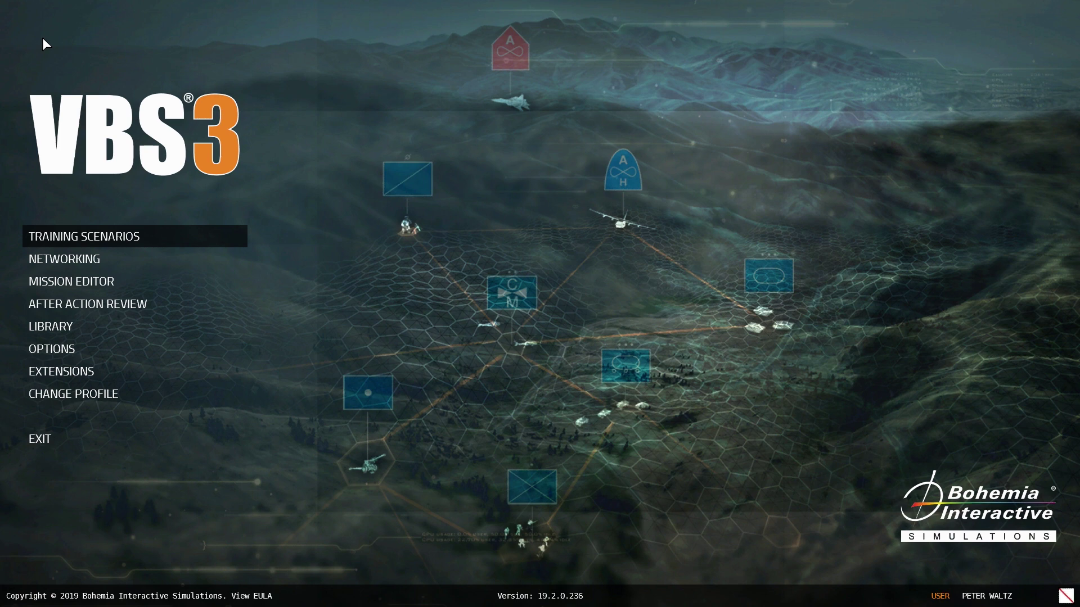
click(86, 308)
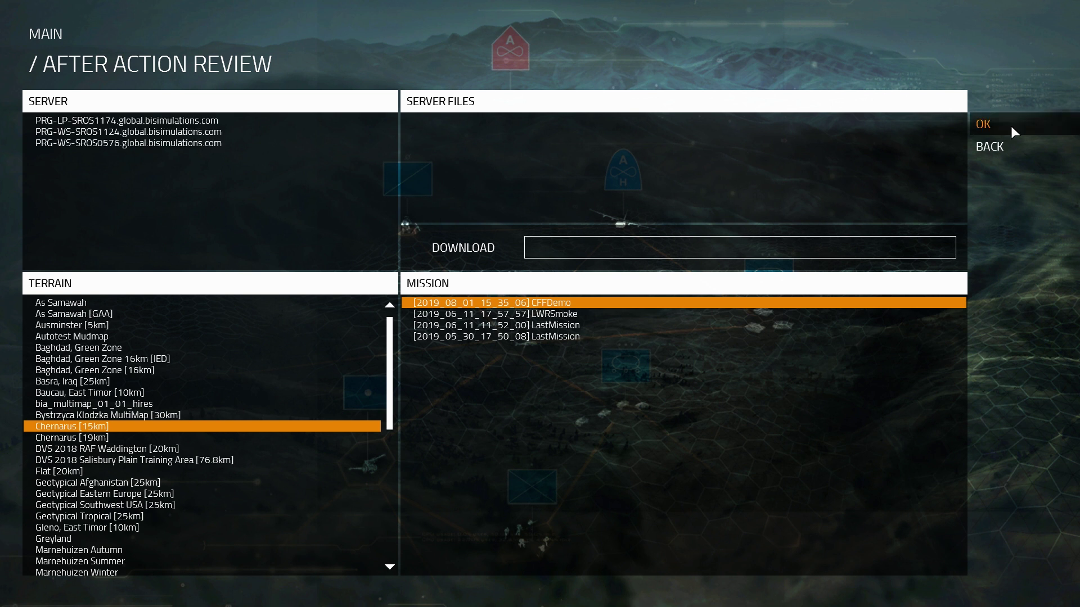
click(985, 124)
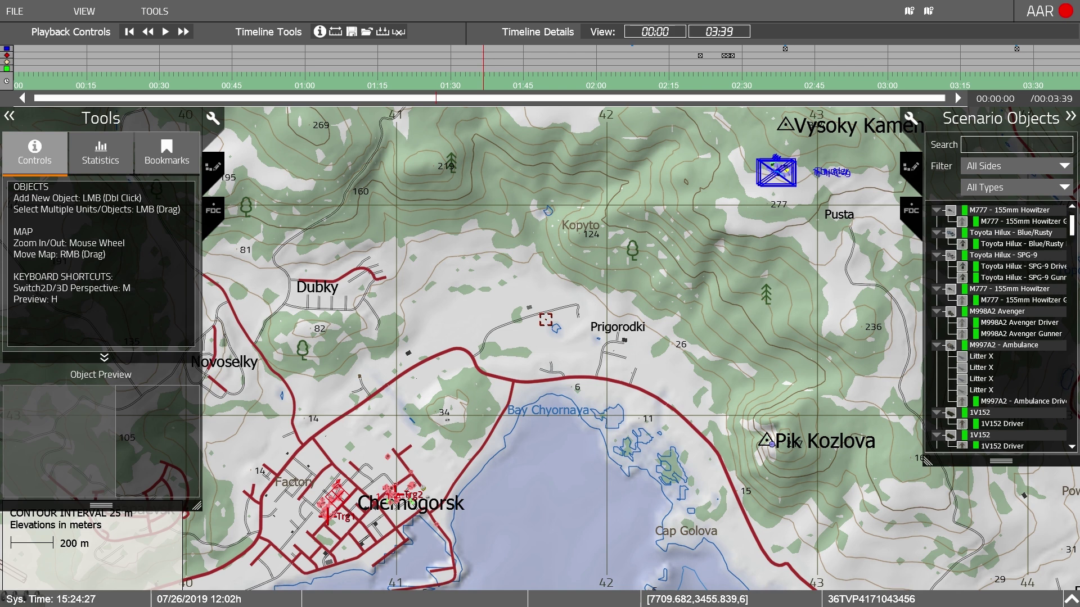
Step: In the FDC panels, step mission AA0004 through three volleys, then rewind to its start
click(212, 211)
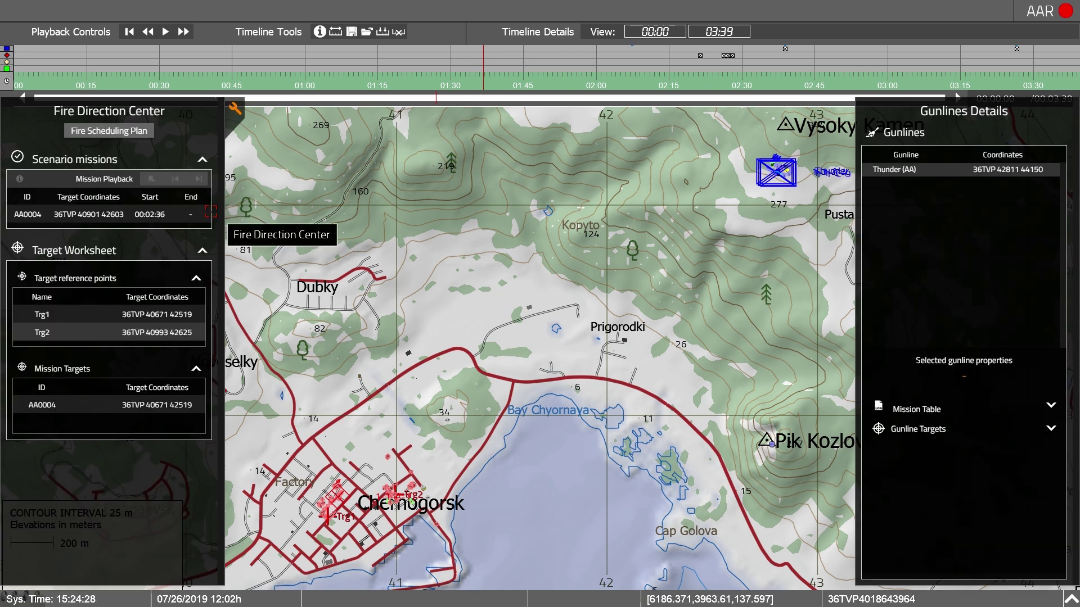
click(71, 215)
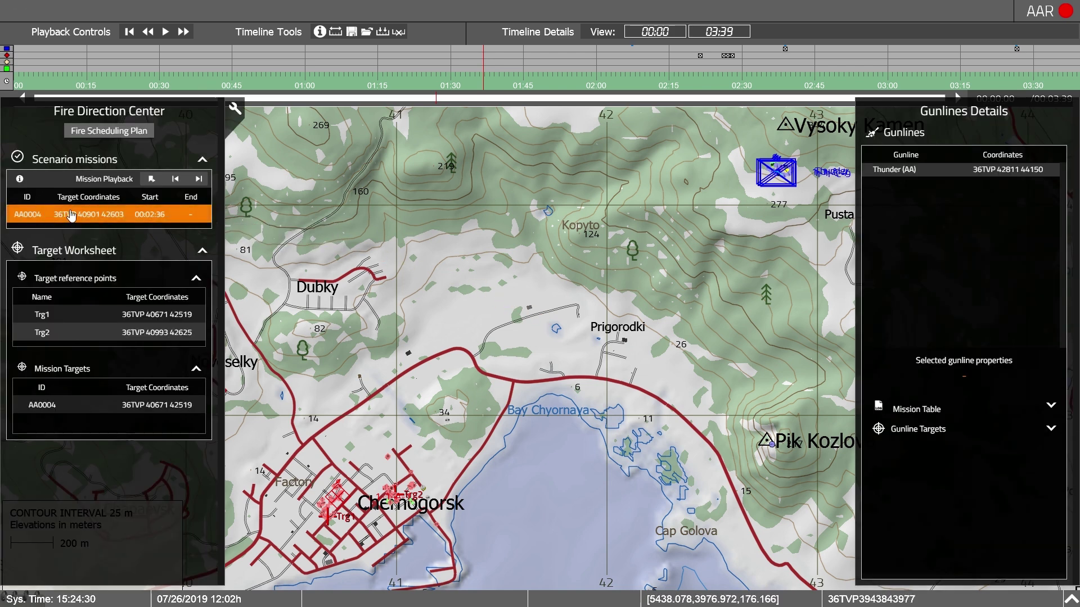
click(199, 179)
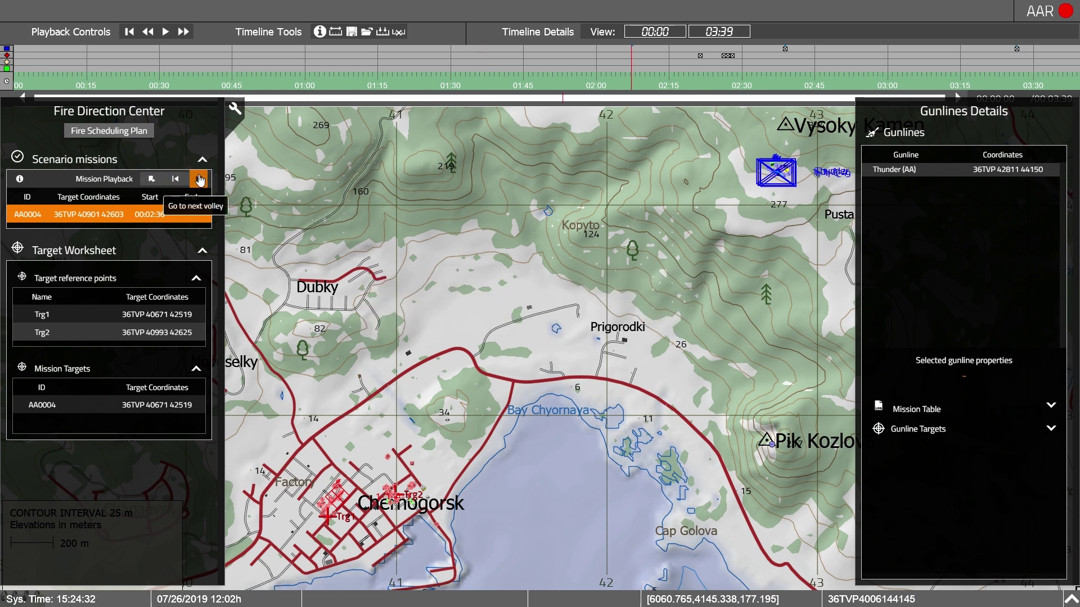
click(199, 180)
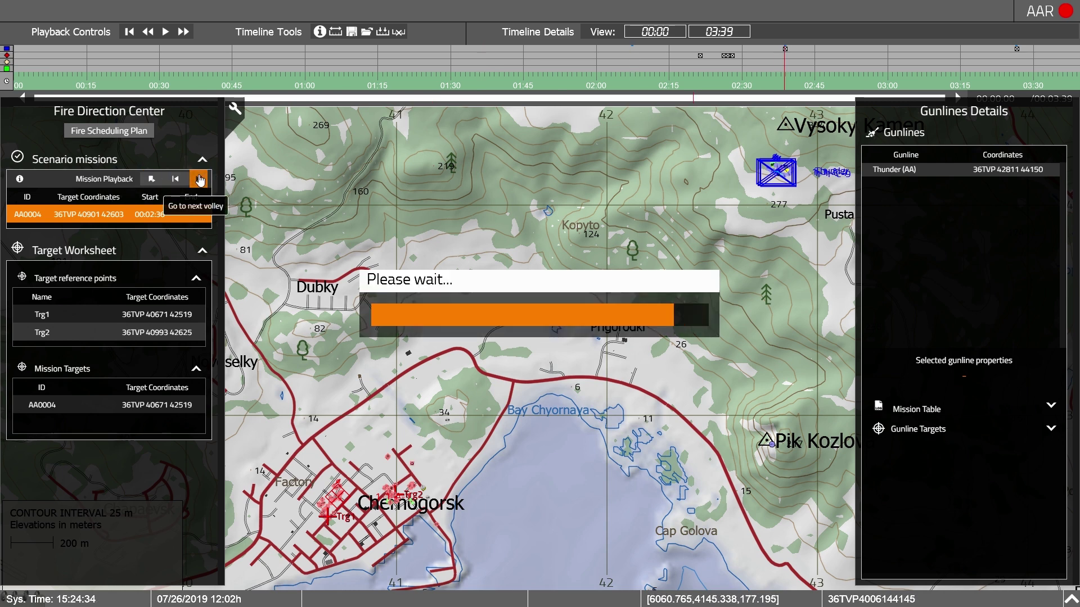
click(200, 180)
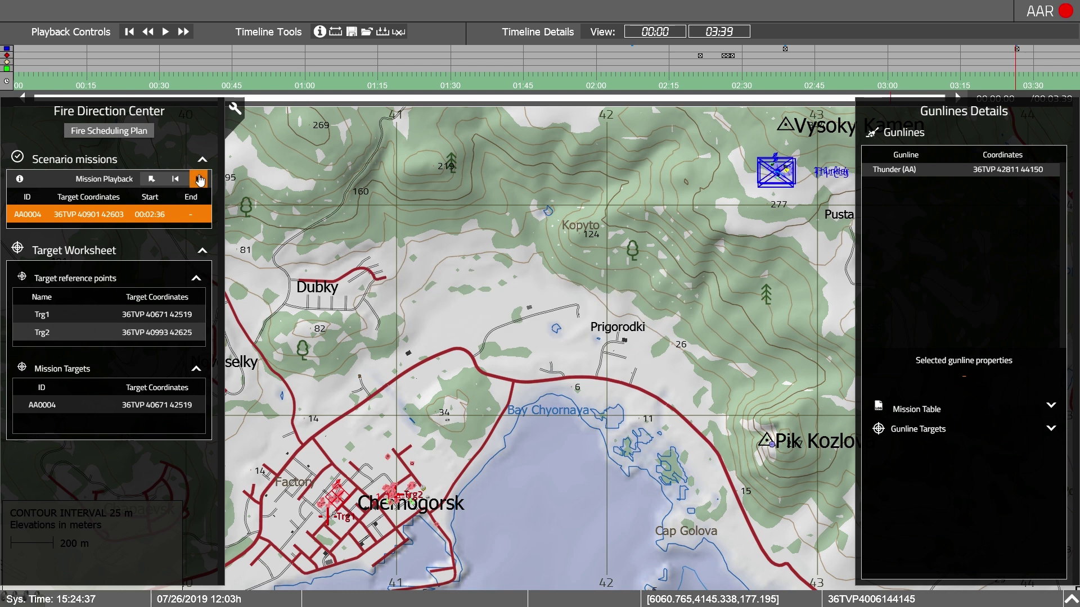
click(150, 183)
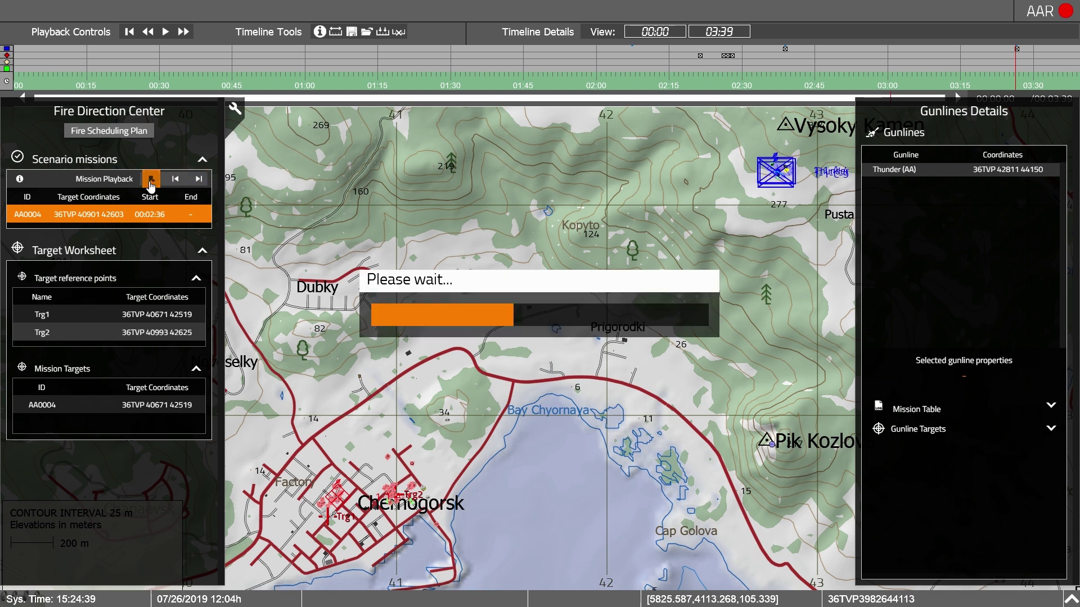